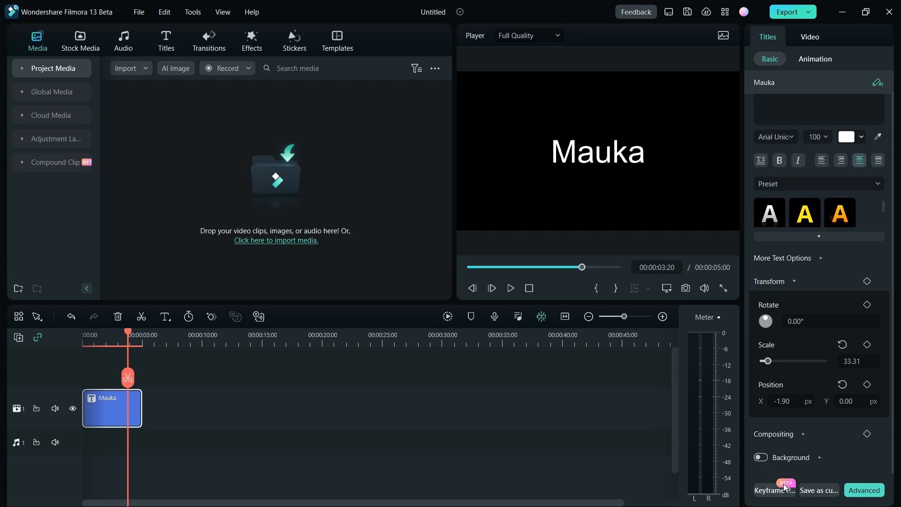
Step: Open the Keyframe Panel for the title clip and view the curve options of its Transform keyframe
left_click(785, 491)
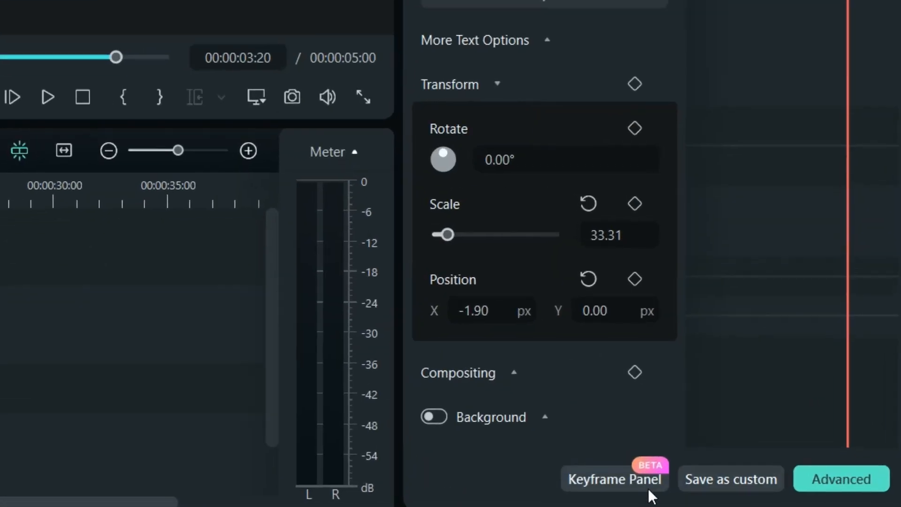
left_click(620, 480)
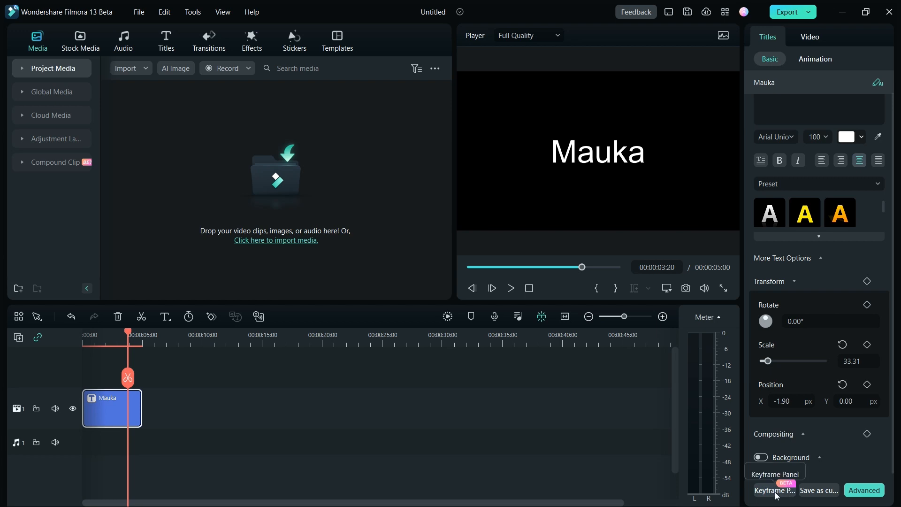
left_click(776, 491)
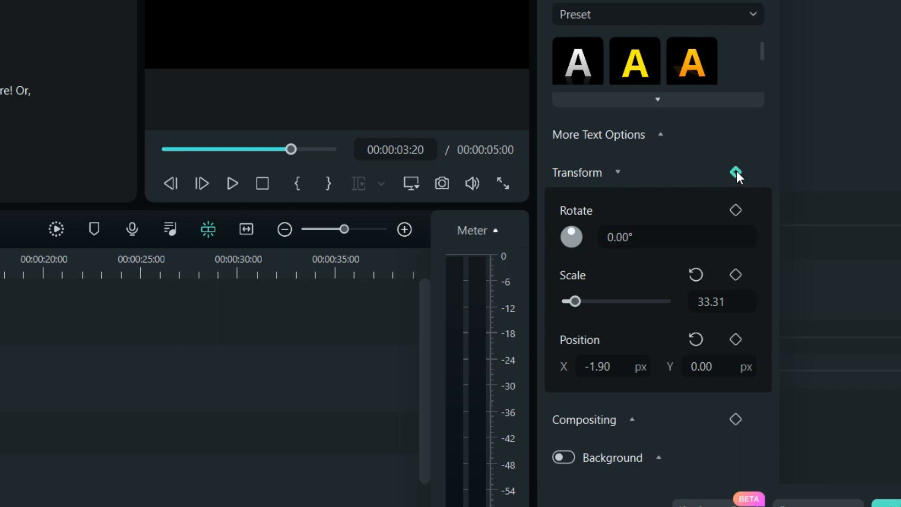
right_click(736, 173)
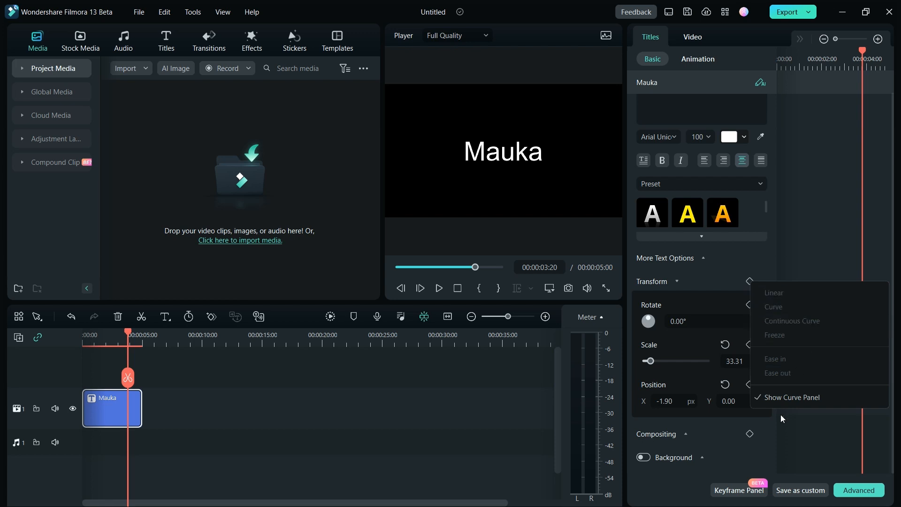
left_click(742, 461)
Step: Add a Transform keyframe to the title clip at 00:00:00:06
left_click_drag(127, 335, 86, 341)
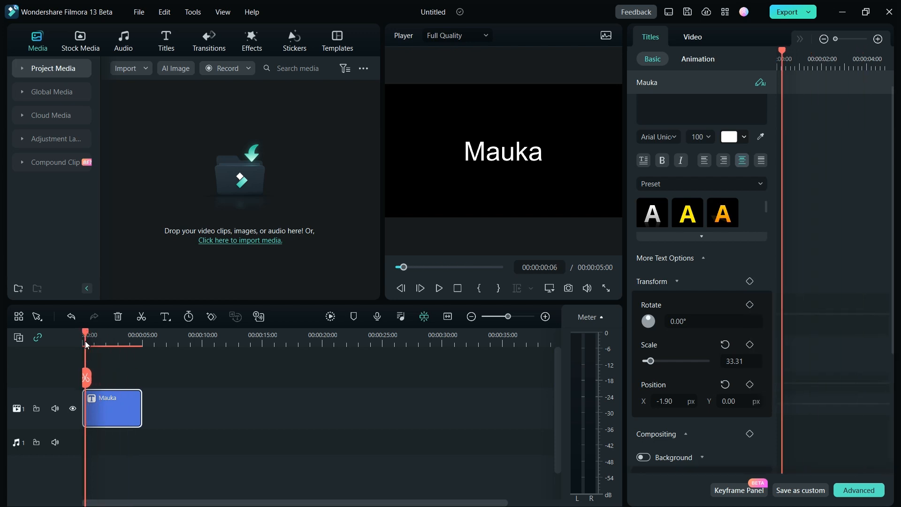
left_click(115, 400)
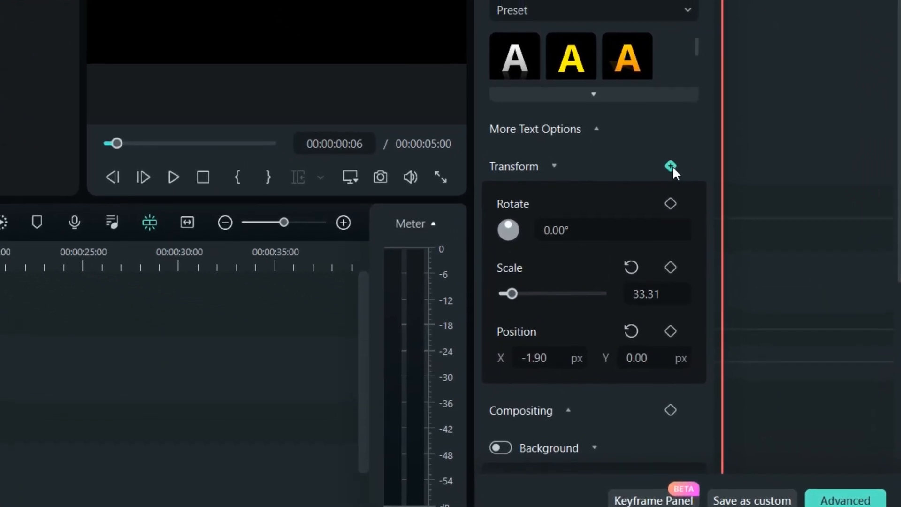
left_click(671, 172)
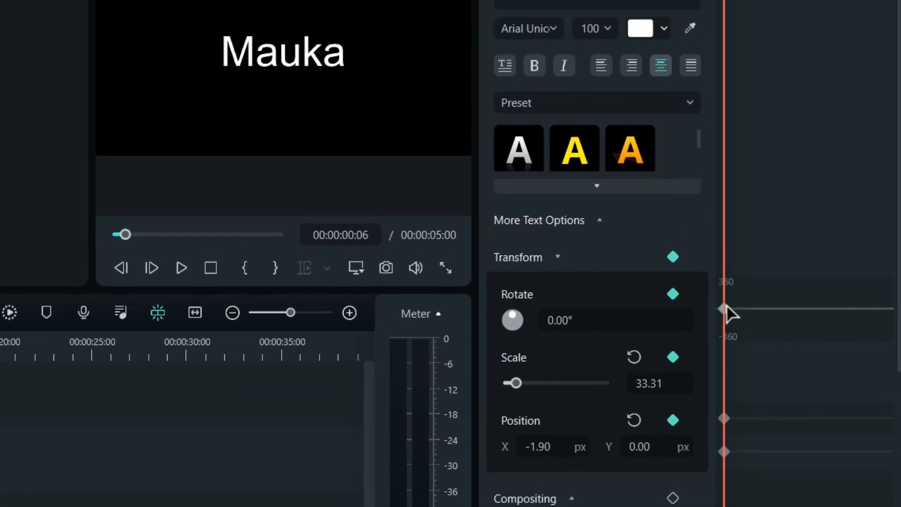
Step: Move the title's rotation keyframe on its curve to 00:00:01:10 with a rotation of about -56.25°
left_click_drag(725, 308, 744, 311)
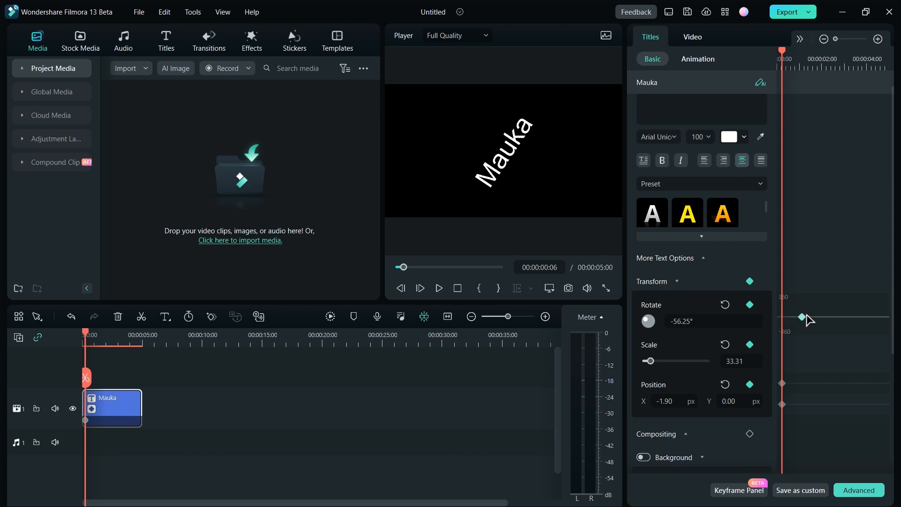
left_click_drag(808, 319, 785, 346)
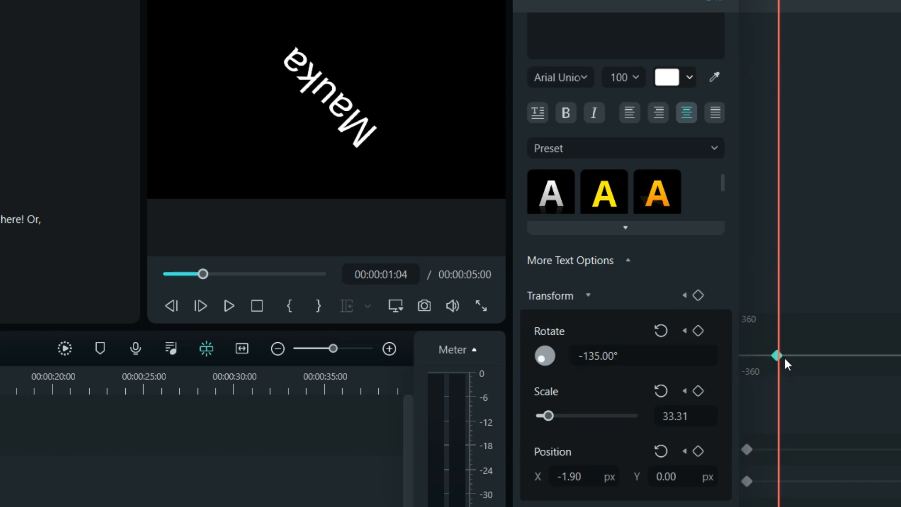
left_click_drag(778, 357, 808, 317)
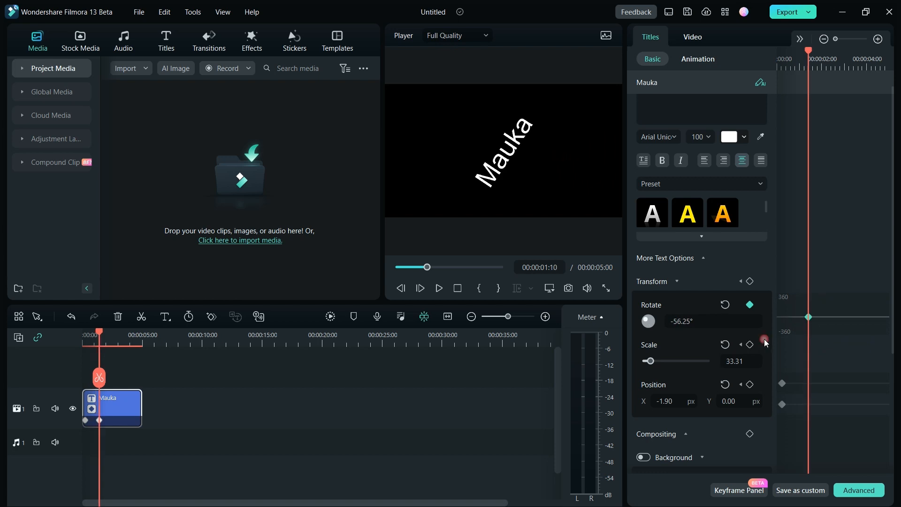
Step: Try other rotations of the title, place the rotation keyframe at about 00:00:01:05 and reset its rotation to 0°
left_click_drag(649, 322, 641, 343)
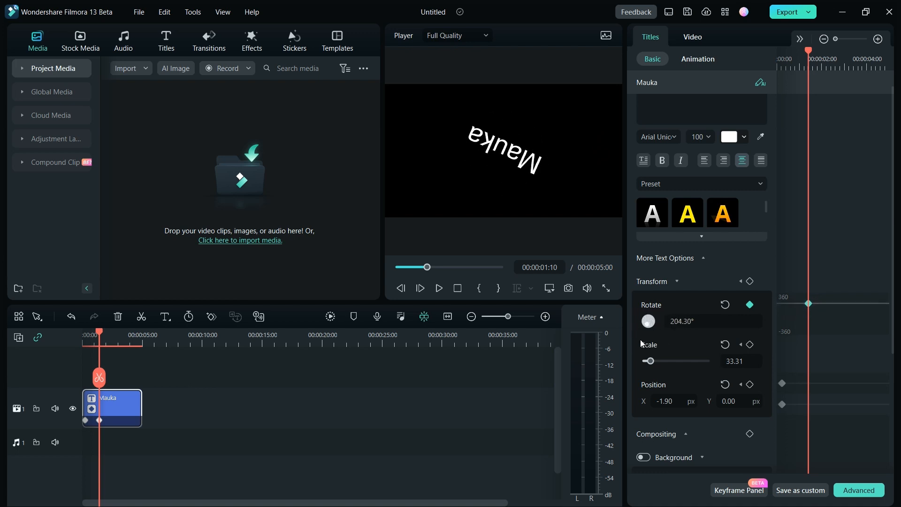
left_click_drag(808, 304, 803, 318)
left_click(725, 304)
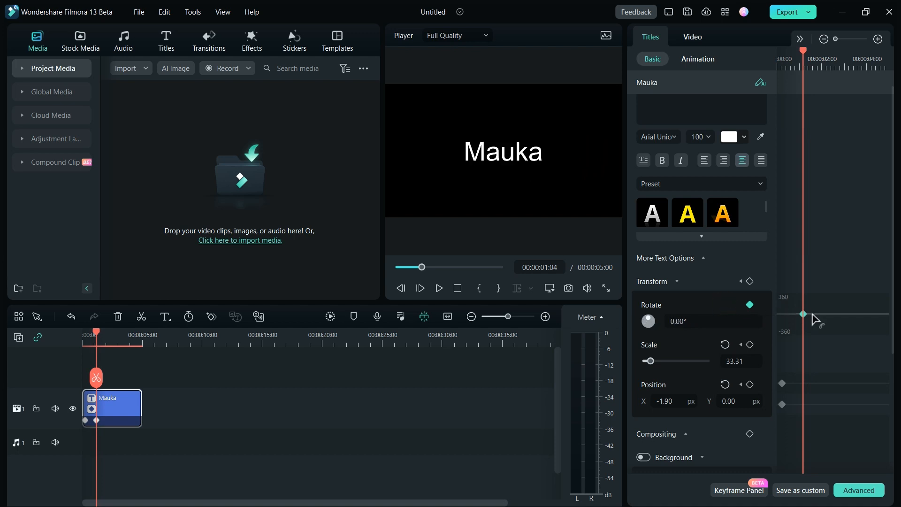
mouse_move(804, 315)
left_mouse_down()
mouse_move(803, 323)
mouse_move(803, 313)
left_mouse_up()
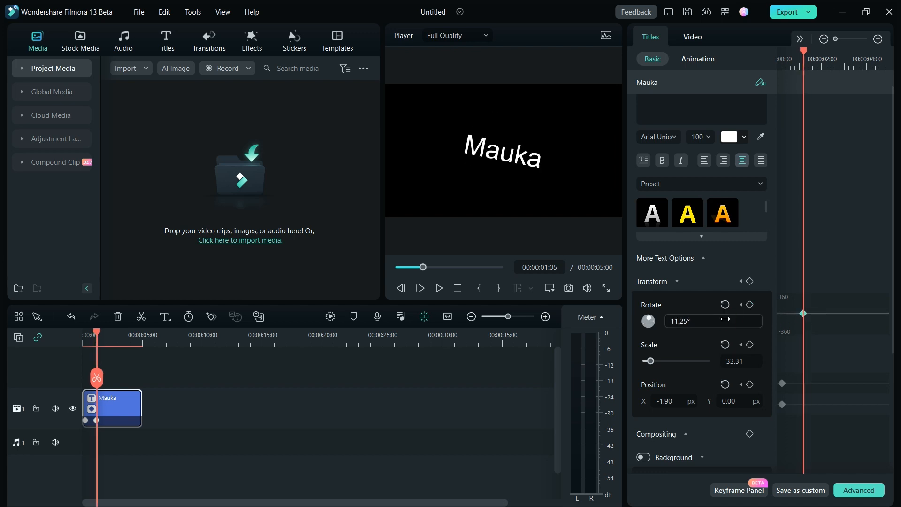
left_click(726, 305)
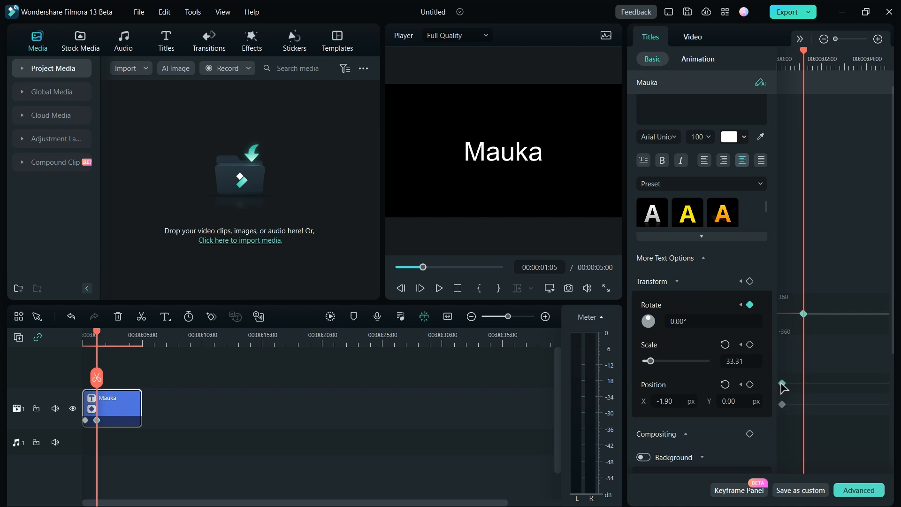
Step: Move the title's X position keyframe to 00:00:01:07 and reset the position to 0 px
left_click_drag(782, 383, 805, 391)
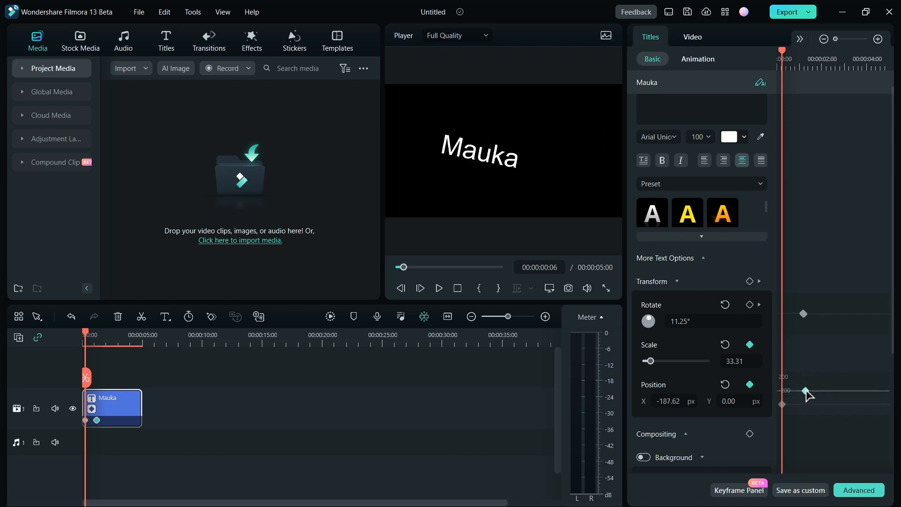
left_click(805, 391)
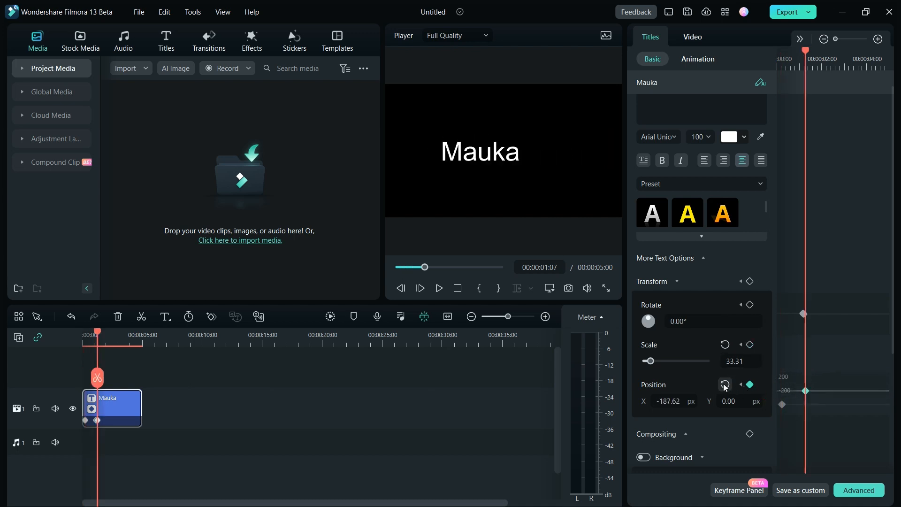
left_click(725, 384)
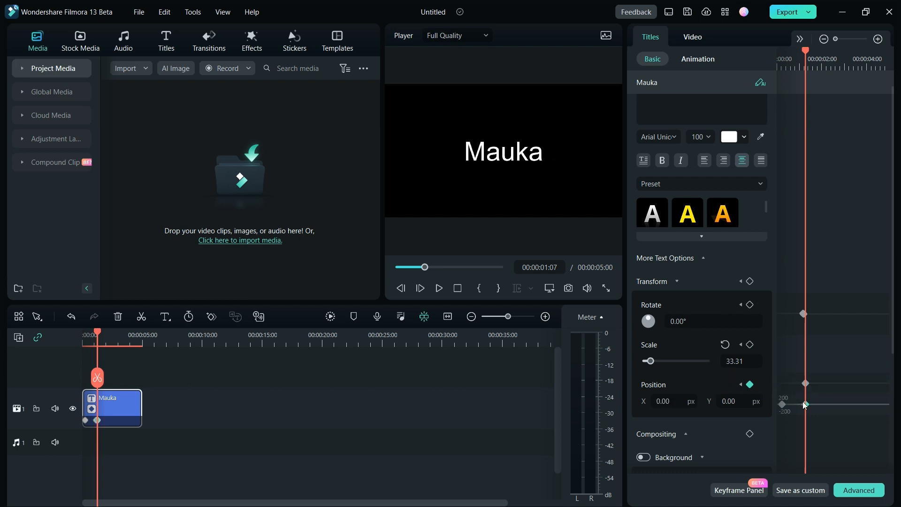
Step: Shift the title's Y position keyframe to 00:00:01:06 and reset the position to 0 px
mouse_move(806, 406)
left_mouse_down()
mouse_move(840, 407)
mouse_move(854, 393)
mouse_move(856, 418)
mouse_move(853, 403)
mouse_move(834, 419)
mouse_move(798, 418)
mouse_move(807, 395)
mouse_move(806, 413)
mouse_move(804, 403)
left_mouse_up()
left_click(732, 396)
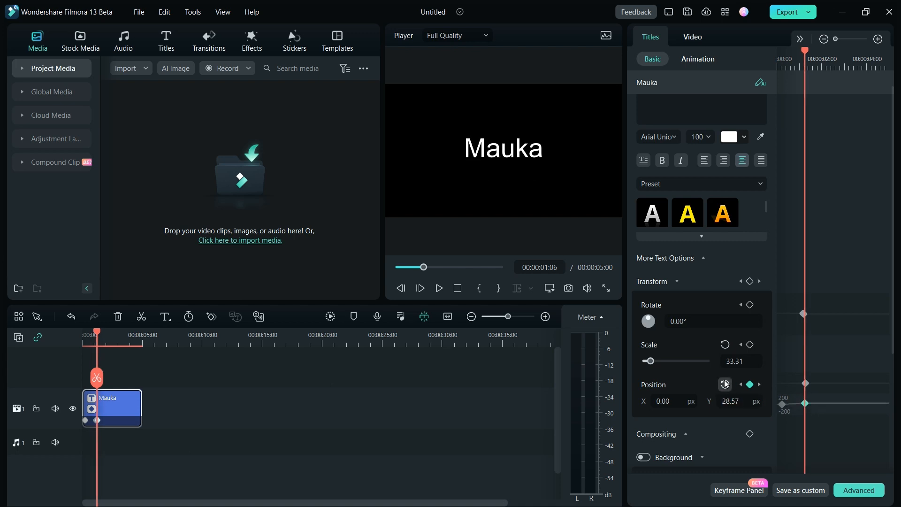
left_click(726, 384)
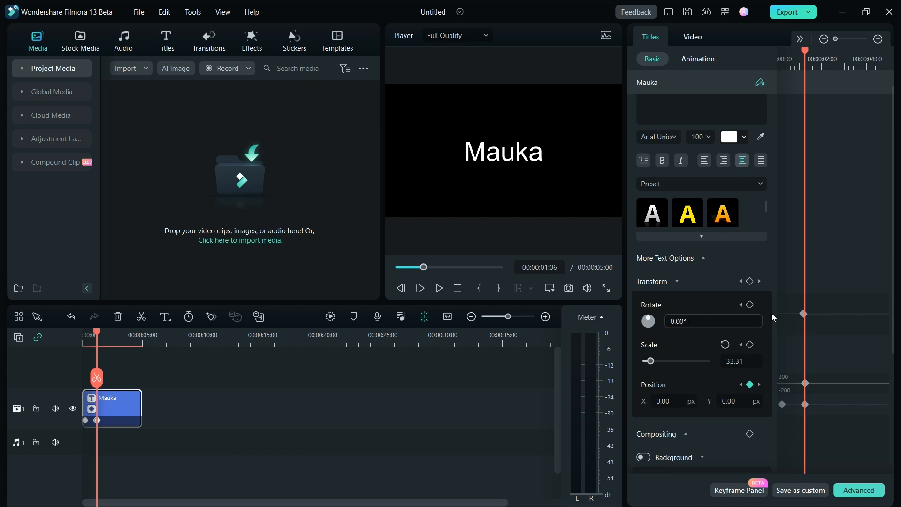
Step: Create a second rotation keyframe at 00:00:02:16 with about -65.68° and set its interpolation to Curve
left_click_drag(804, 313, 838, 315)
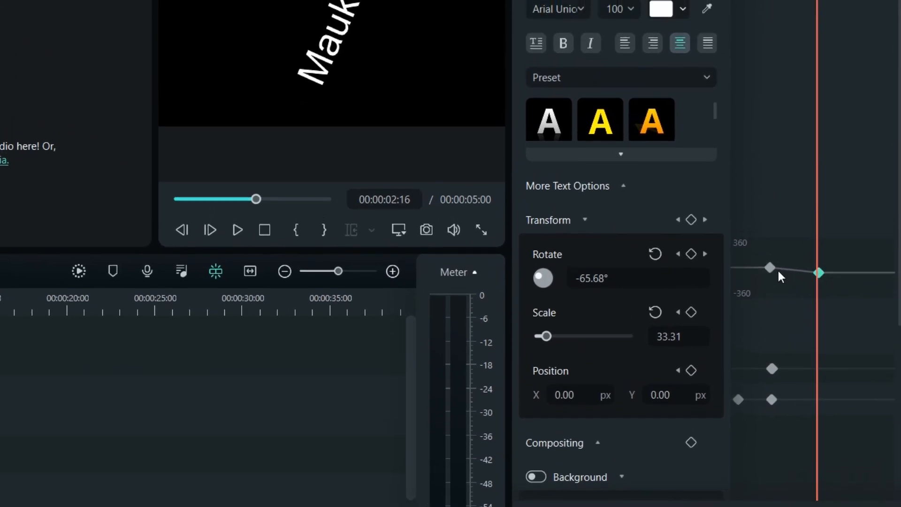
right_click(819, 307)
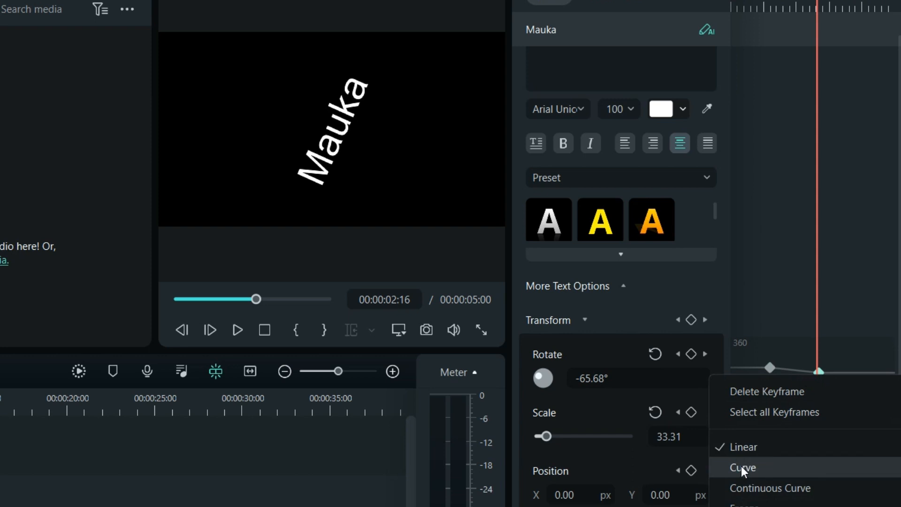
left_click(742, 466)
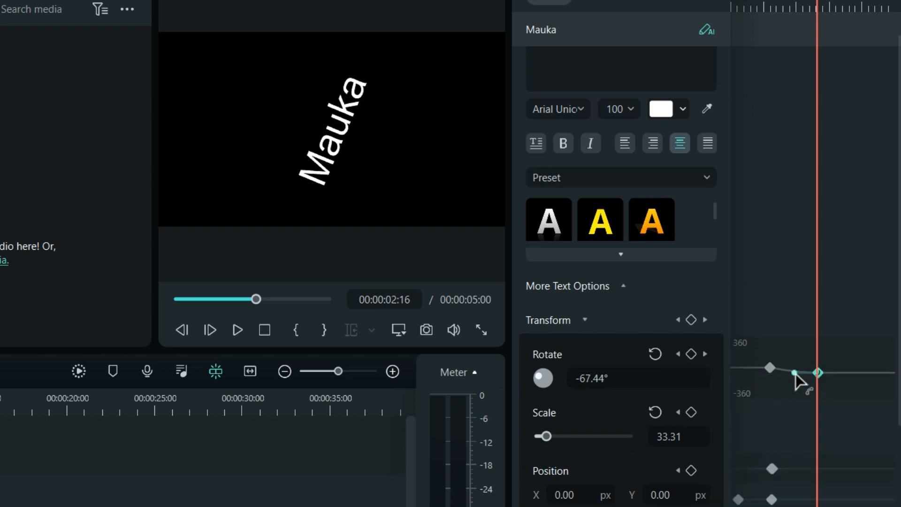
Step: Bend the rotation curve with the second keyframe's handle to about -219.77° at 00:00:02:16 and scrub back to the clip's start
left_click_drag(795, 374, 791, 400)
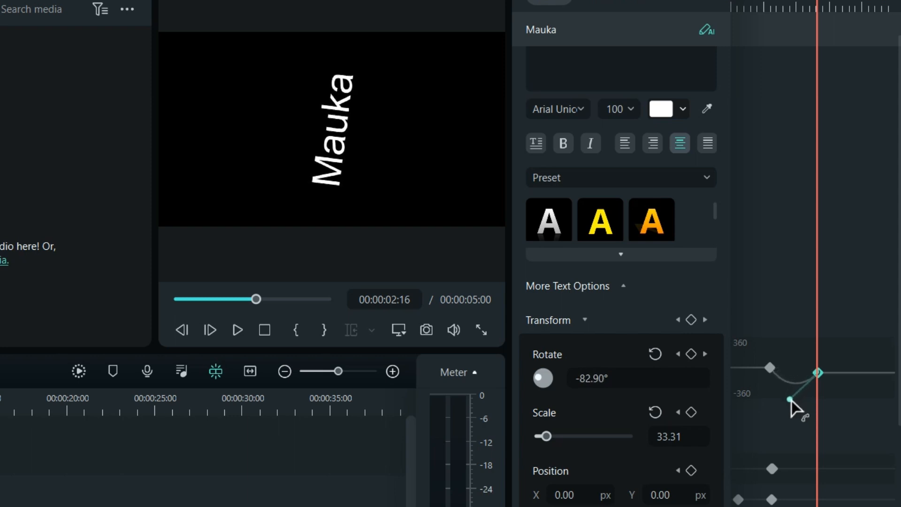
left_click_drag(792, 400, 793, 422)
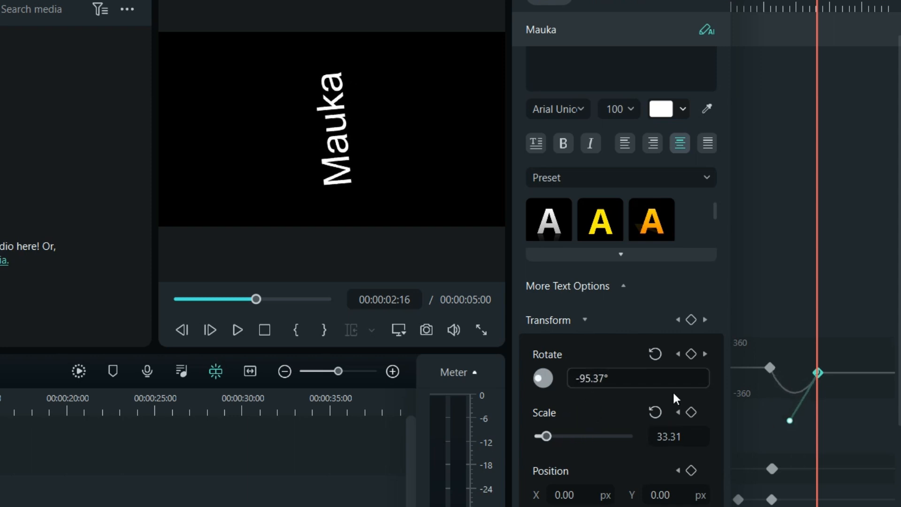
left_click_drag(789, 418, 794, 337)
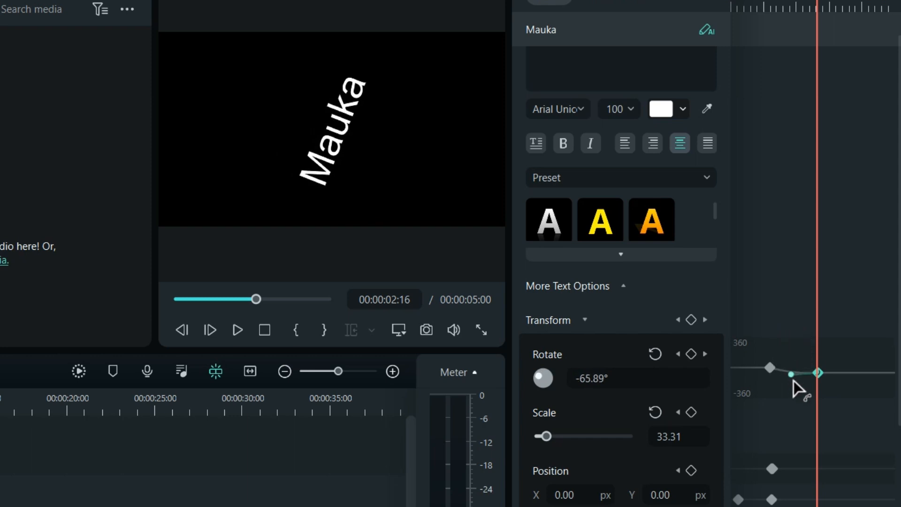
left_click_drag(789, 415, 789, 431)
left_click_drag(788, 393, 815, 368)
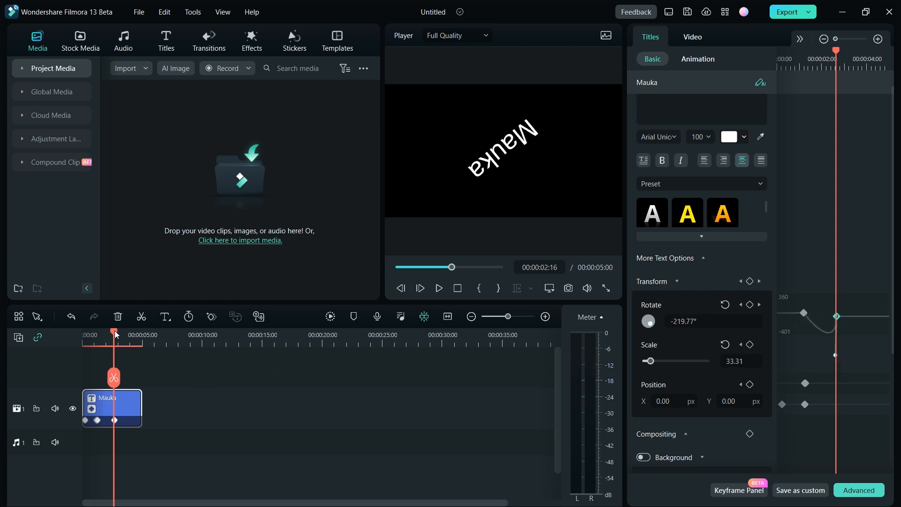
left_click_drag(115, 334, 81, 340)
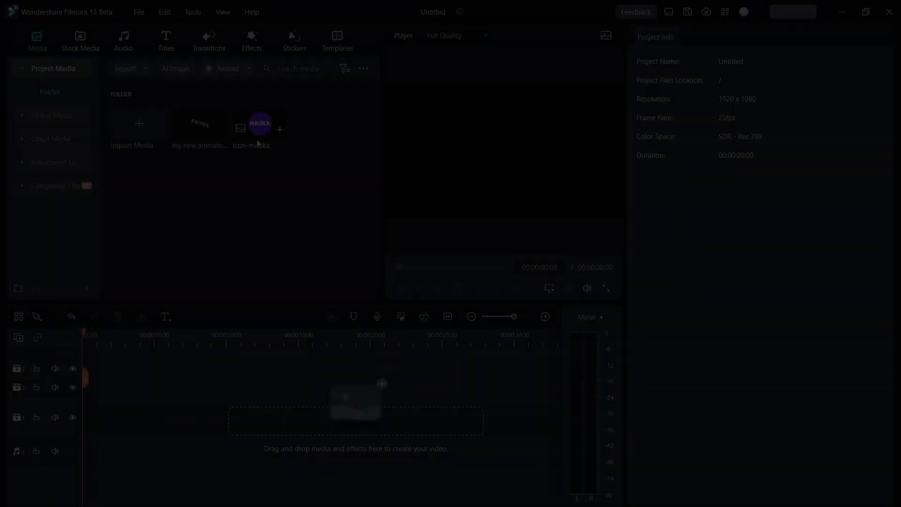
Step: Place the icon-mauka image on video track 2 and set the playhead to its start at 00:00:06:23
left_click_drag(261, 123, 184, 392)
mouse_move(192, 342)
left_mouse_down()
mouse_move(195, 335)
mouse_move(172, 337)
mouse_move(182, 340)
left_mouse_up()
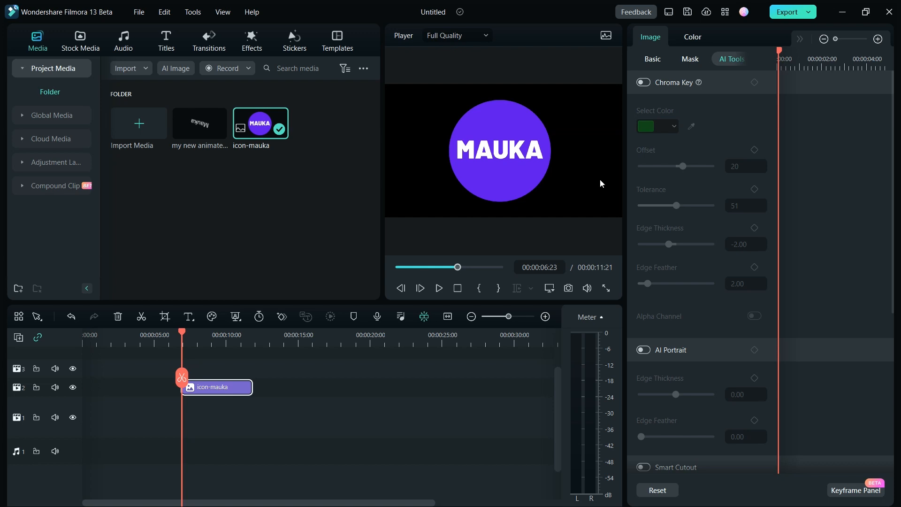
Step: Add a Transform keyframe to the icon-mauka image at 00:00:06:23 and set its X and Y scale to 0%
left_click(653, 59)
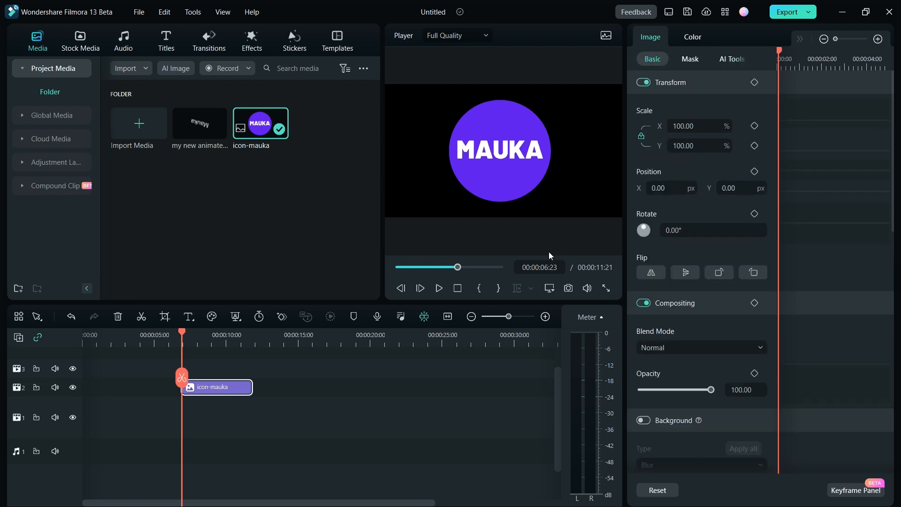
left_click(754, 83)
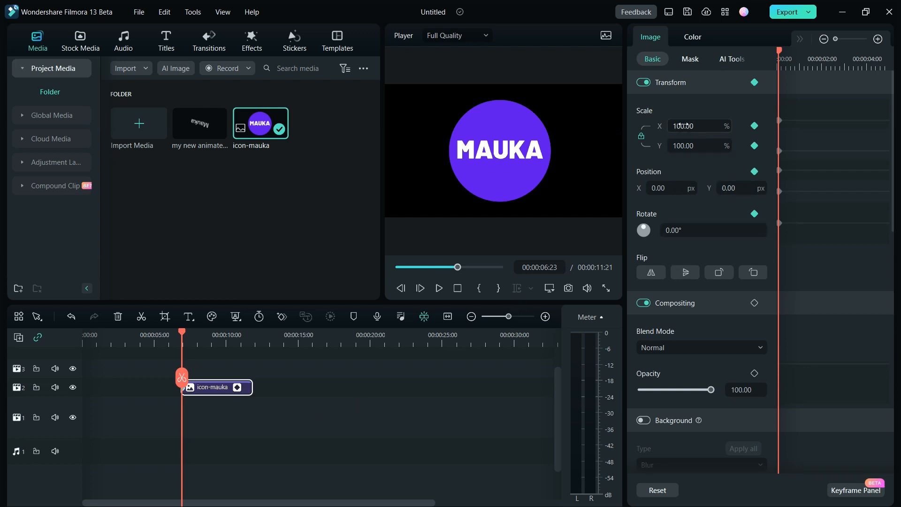
left_click_drag(684, 125, 637, 125)
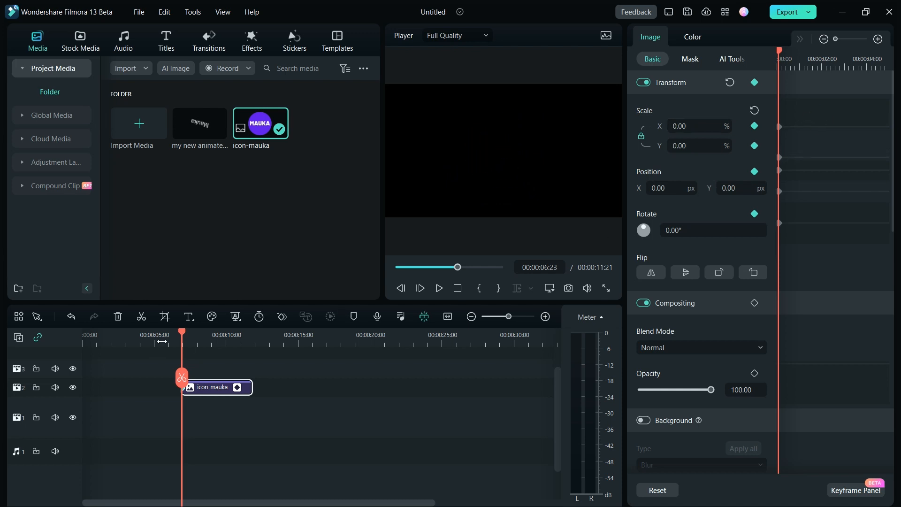
Step: Reset the image's scale to 100% at 00:00:07:23 and scrub through the scale-up, ending at 00:00:08:11
left_click_drag(182, 335, 196, 335)
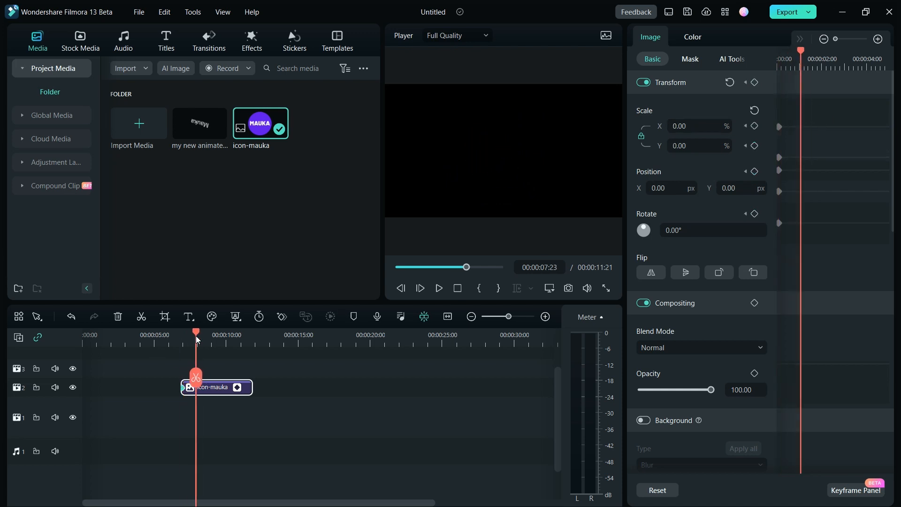
left_click(754, 111)
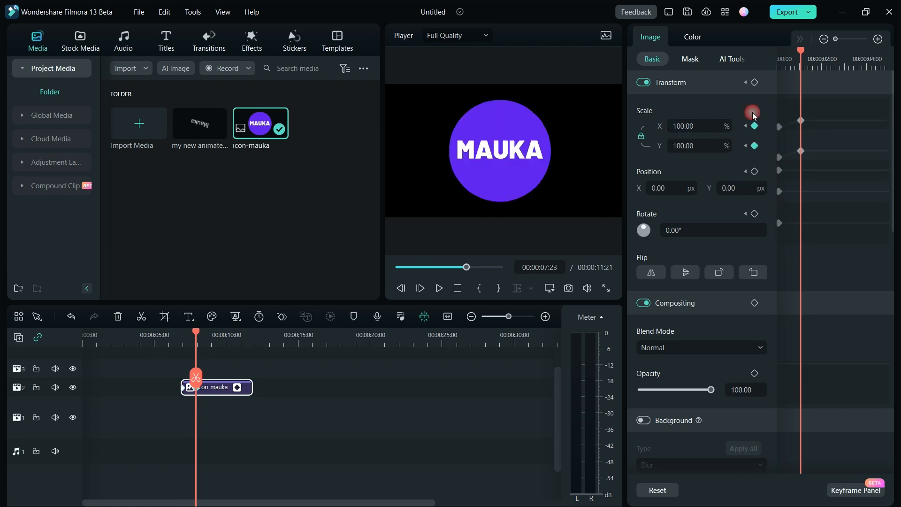
left_click_drag(196, 334, 186, 334)
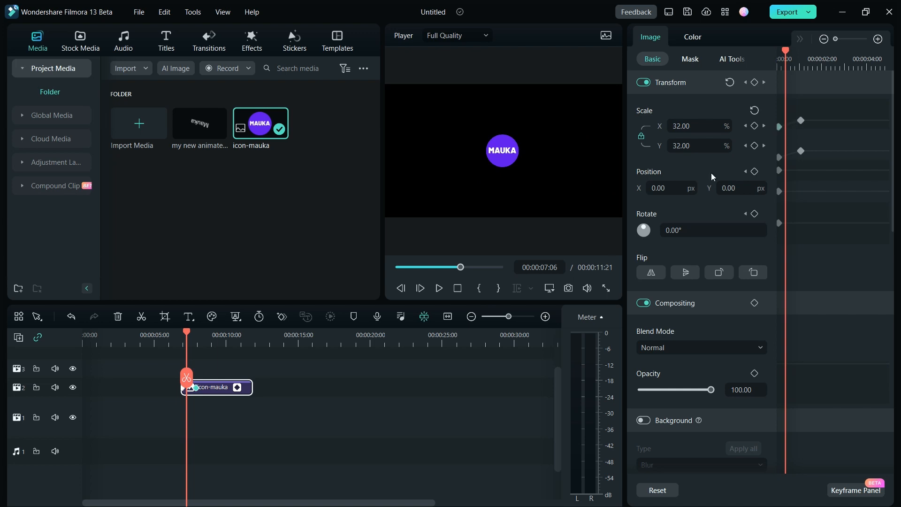
left_click_drag(186, 334, 203, 329)
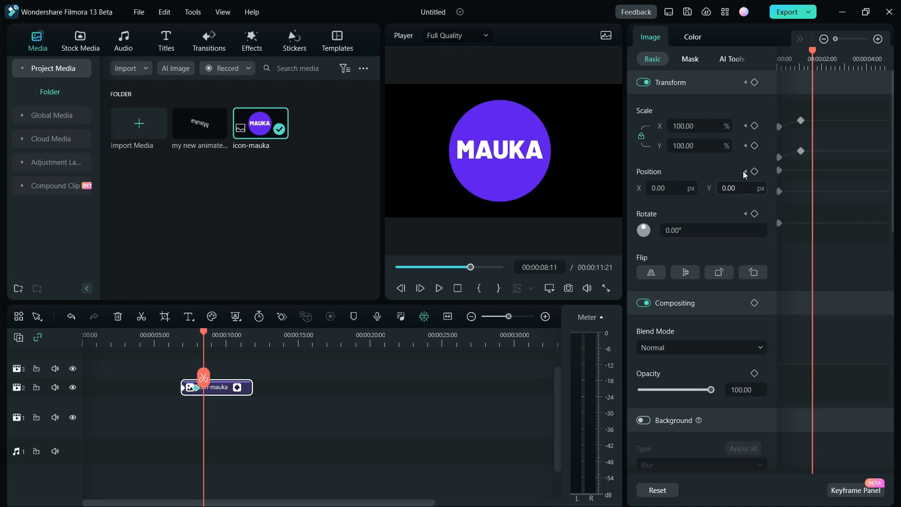
Step: Set the image's X and Y scale to 110% at 00:00:08:11 and to 100% at 00:00:08:24
left_click(682, 126)
type("110")
key("Return")
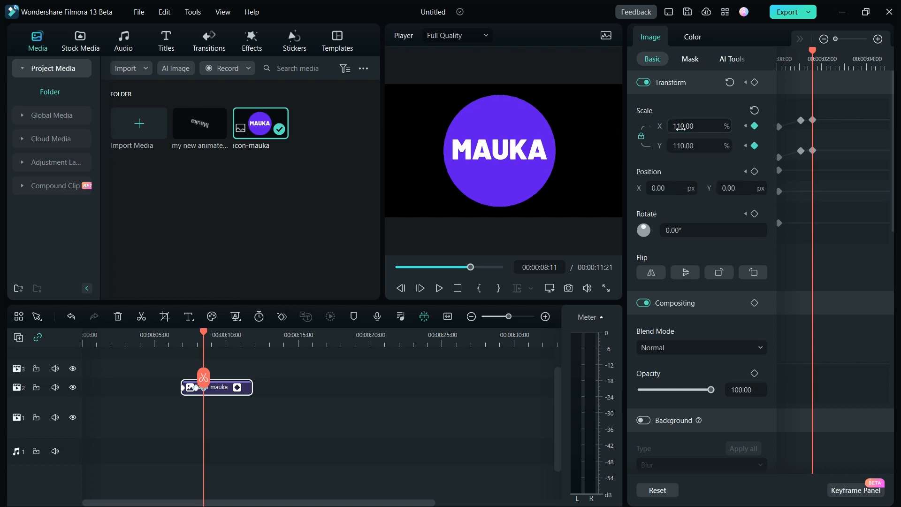
left_click_drag(206, 334, 212, 334)
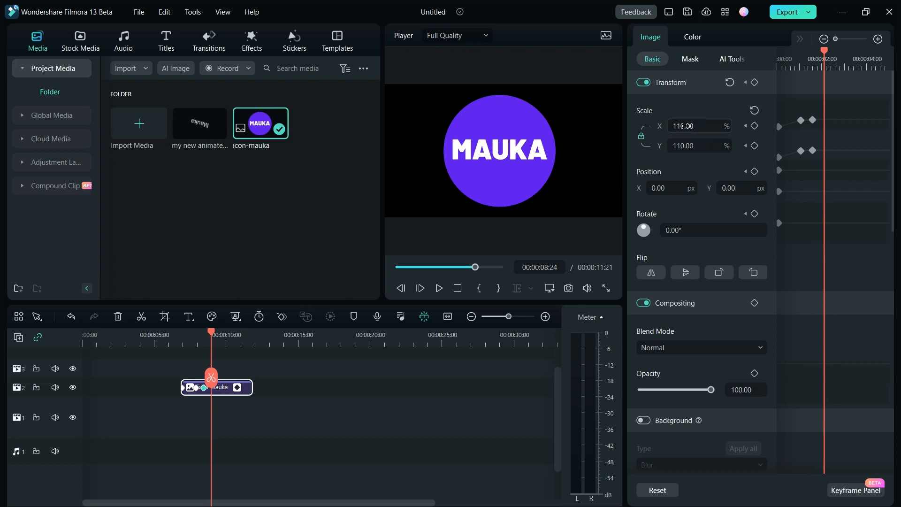
left_click(677, 126)
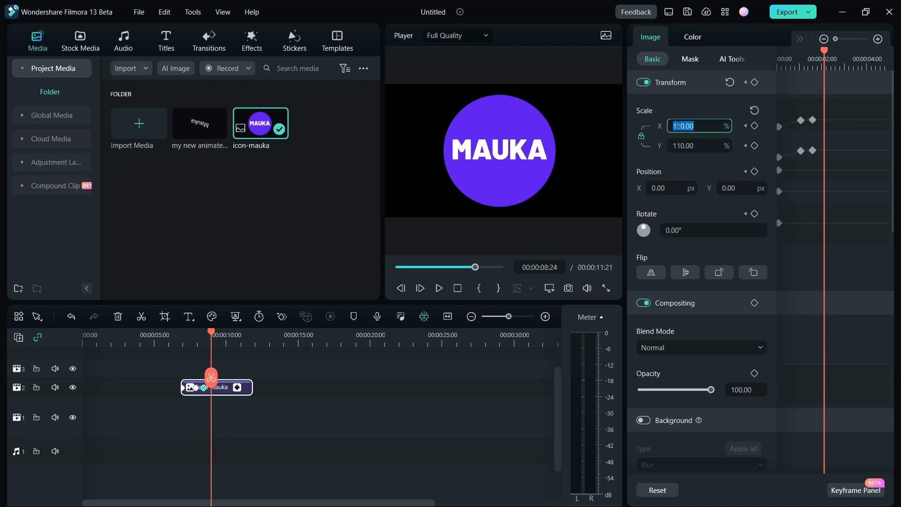
type("100")
key("Return")
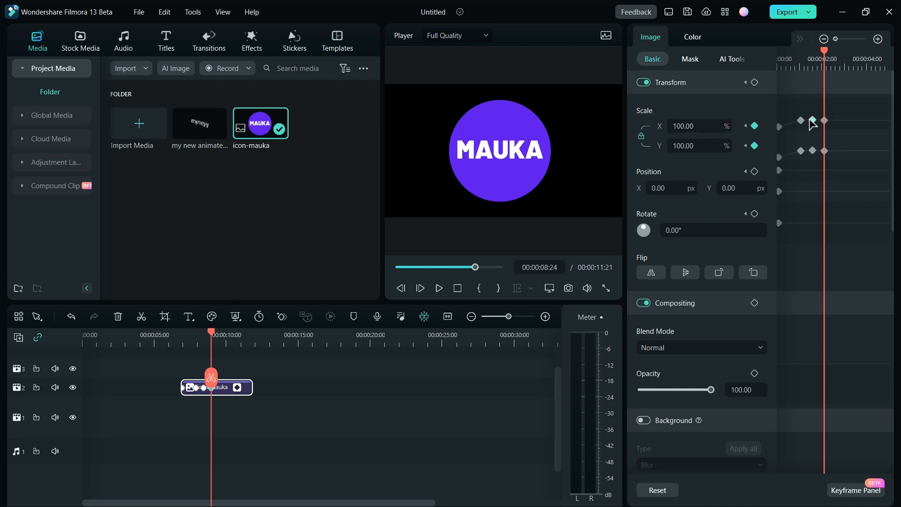
Step: Play the scale animation from 00:00:06:07 and scrub back to 00:00:07:23
left_click_drag(213, 336, 173, 336)
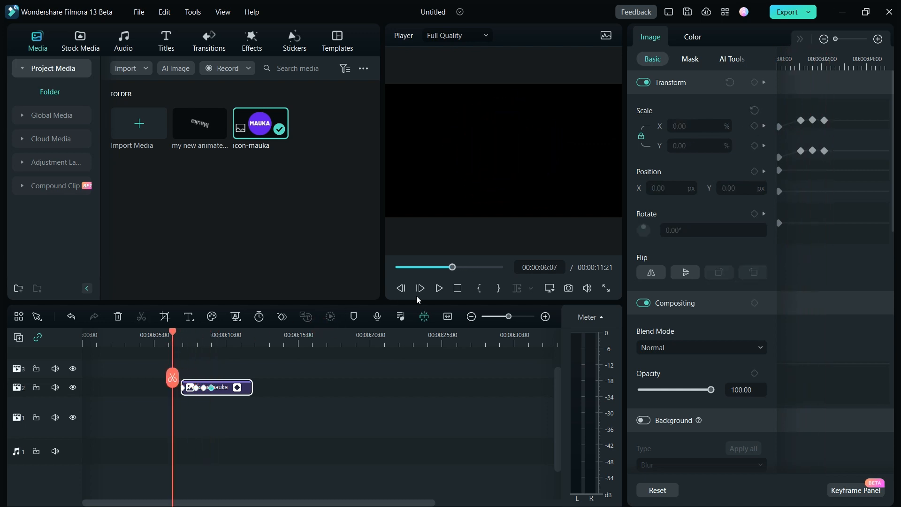
left_click(440, 288)
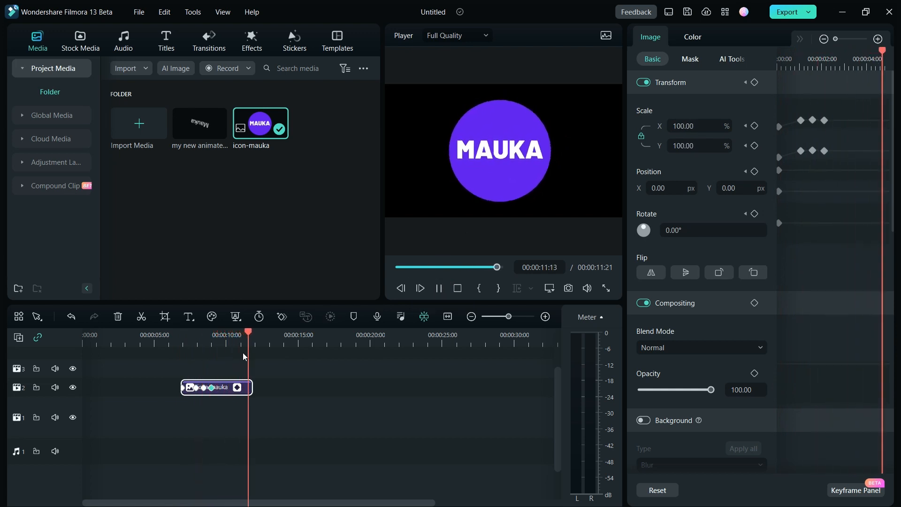
left_click_drag(257, 334, 199, 352)
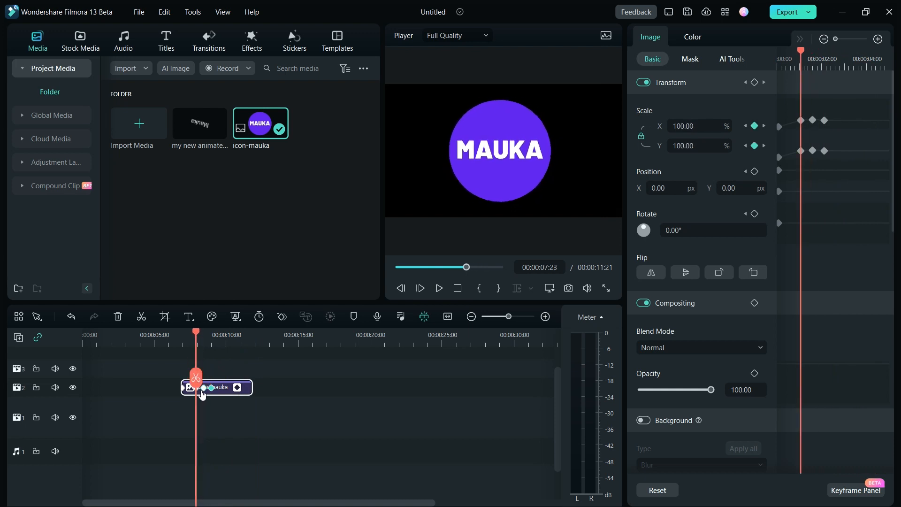
Step: Raise the keyframe at 00:00:08:11 in the curve graphs to 210% for Scale X and about 174% for Scale Y
left_click(203, 388)
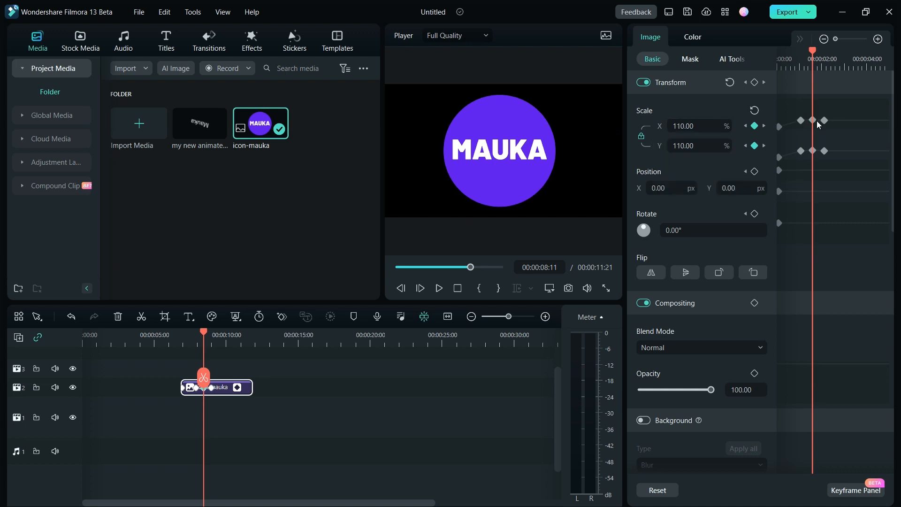
left_click_drag(817, 122, 813, 115)
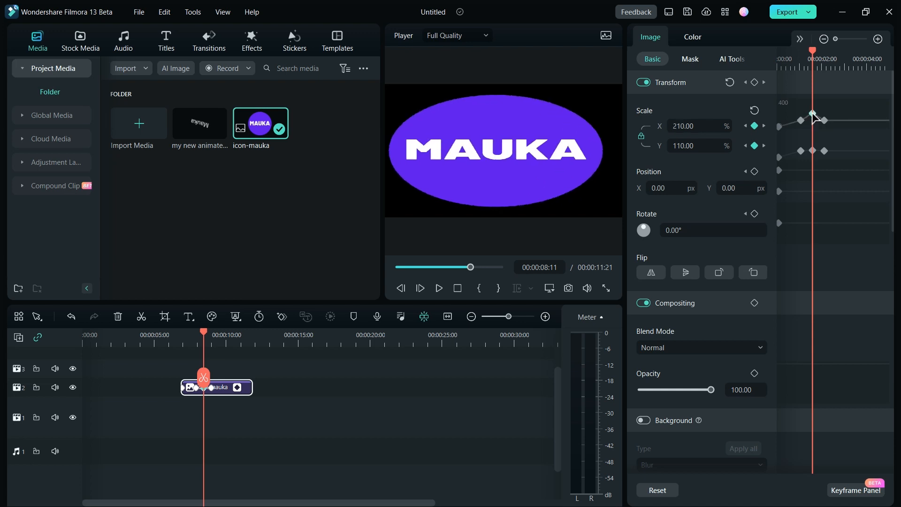
left_click_drag(813, 150, 815, 149)
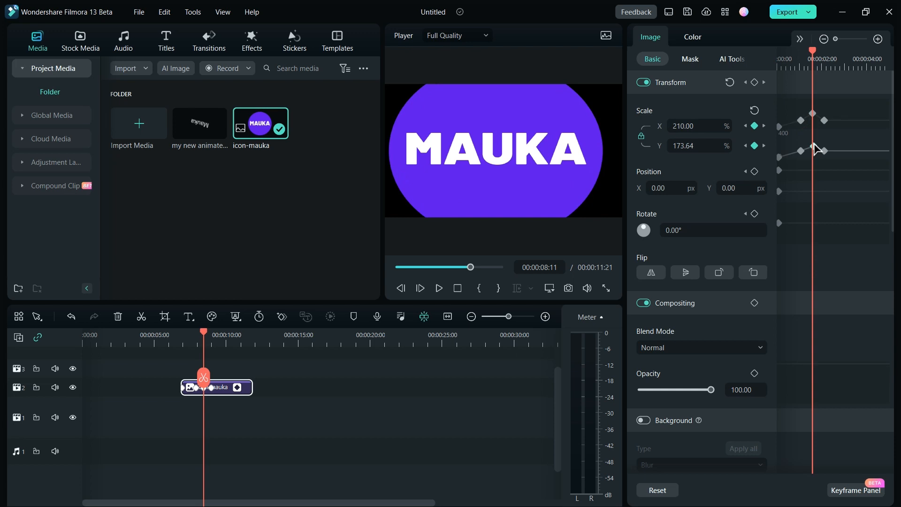
left_click_drag(816, 149, 816, 149)
Step: Delete all keyframes from the icon-mauka clip
mouse_move(207, 336)
left_mouse_down()
mouse_move(191, 345)
mouse_move(213, 342)
mouse_move(185, 344)
mouse_move(213, 344)
left_mouse_up()
right_click(183, 388)
left_click(242, 453)
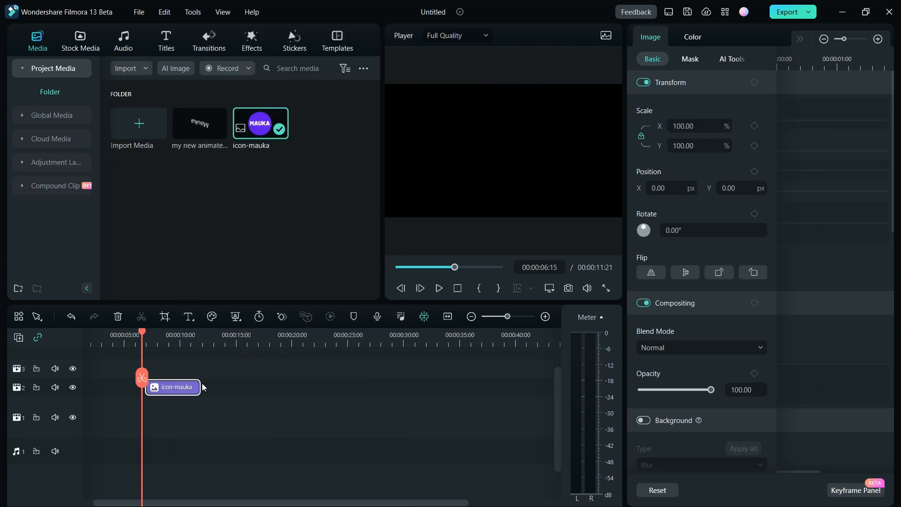
Step: Increase the height of the timeline tracks so the clip's keyframe row can be worked on
right_click(66, 383)
mouse_move(140, 346)
left_click(238, 373)
right_click(165, 421)
right_click(64, 424)
mouse_move(141, 387)
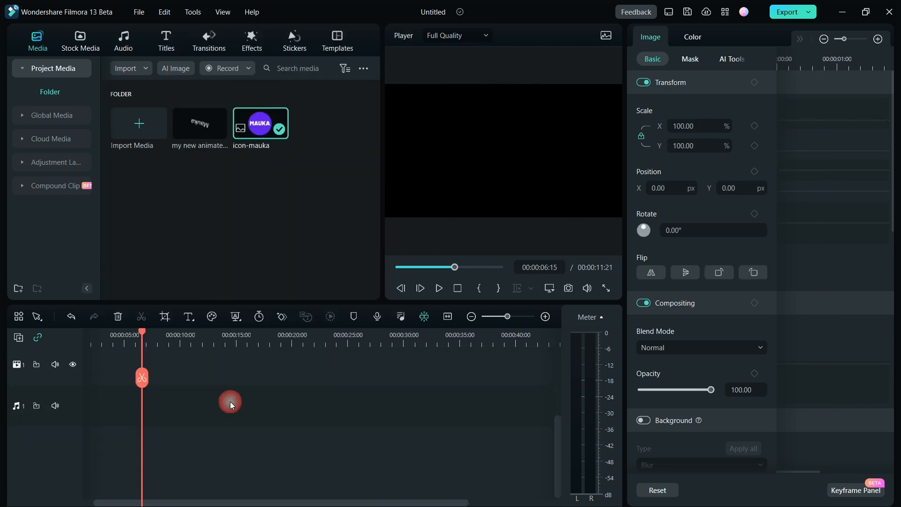
left_click(231, 401)
Step: Add a Transform keyframe near the start of the icon-mauka clip
left_click(154, 336)
left_click(151, 337)
left_click(754, 82)
Step: Add a Transform keyframe at 00:00:08:19 and set the image's X and Y scale to 150%
left_click(166, 338)
left_click(754, 82)
left_click(686, 126)
type("150")
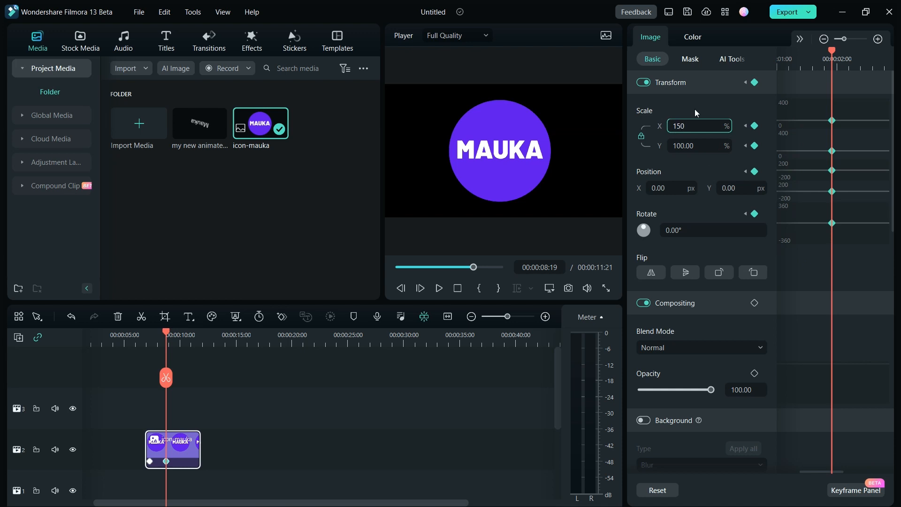
key("Return")
Step: Add a Transform keyframe at 00:00:09:04 and set the image's X and Y scale to 100%
left_click(171, 336)
left_click(753, 82)
left_click(686, 126)
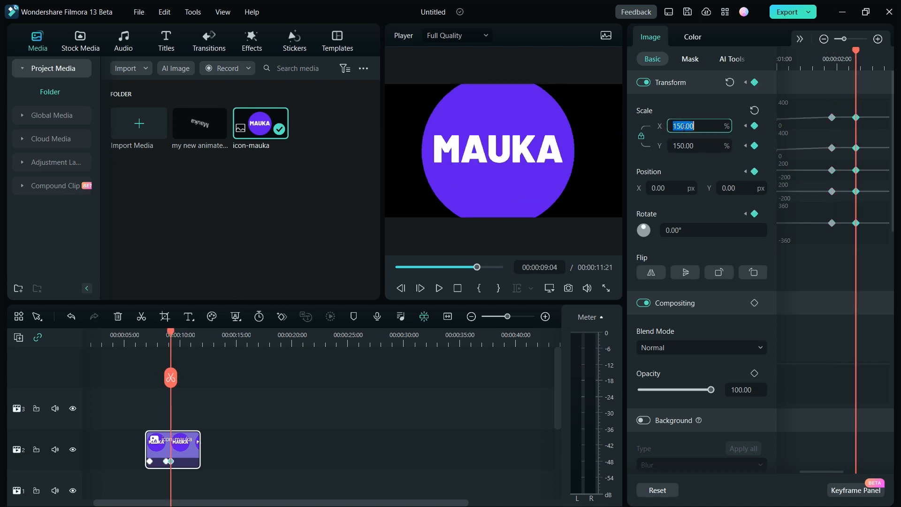
type("100")
key("Return")
Step: Play back the three-keyframe scale animation from just before the clip and again from 00:00:07:06
left_click(176, 334)
left_click(141, 346)
left_click(439, 288)
left_click_drag(156, 343, 149, 343)
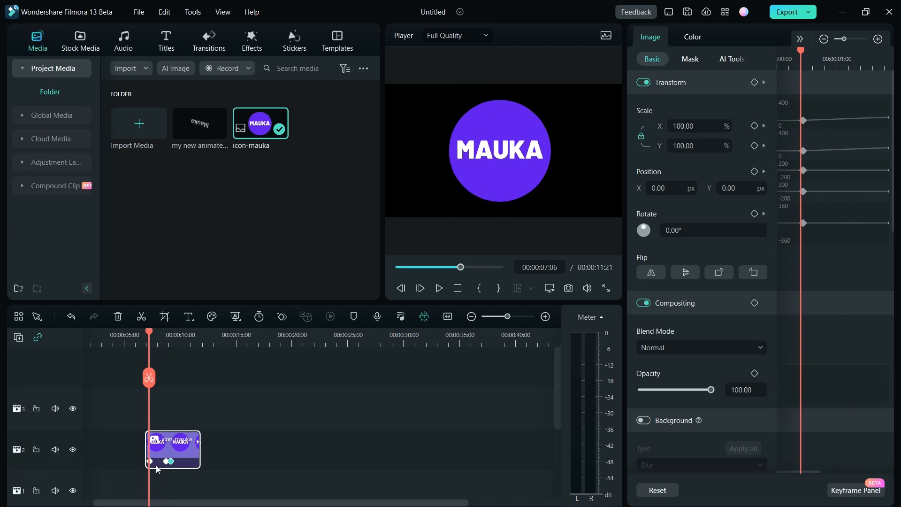
left_click(439, 288)
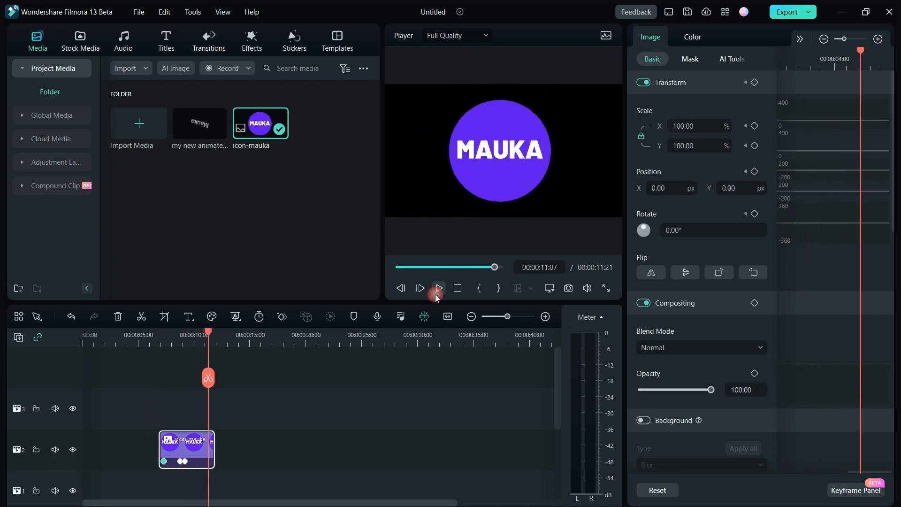
left_click_drag(167, 346, 171, 346)
Step: Move the second and third keyframes closer to the first one on the clip and play back the faster animation
scroll(255, 398, "up", 3)
left_click_drag(184, 462, 174, 461)
mouse_move(153, 462)
left_mouse_down()
mouse_move(145, 461)
mouse_move(164, 462)
left_mouse_up()
left_click_drag(197, 462, 174, 463)
left_click_drag(177, 346, 143, 345)
left_click(438, 290)
left_click(439, 290)
Step: Move the third keyframe to 00:00:09:14 and the 150% keyframe to 00:00:09:04, and play back the slower animation
left_click_drag(174, 462, 222, 461)
left_click_drag(163, 461, 210, 462)
left_click_drag(163, 345, 142, 346)
left_click(442, 291)
Step: Change the interpolation of the Scale X, Scale Y, Position X, Position Y and Rotate keyframes at 00:00:09:04
left_click_drag(245, 346, 210, 345)
right_click(832, 117)
left_click(798, 233)
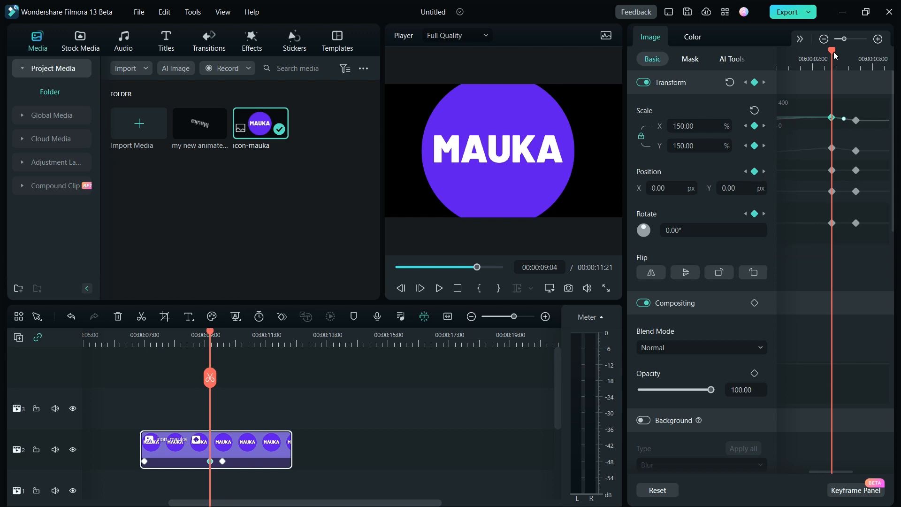
right_click(832, 148)
left_click(798, 261)
right_click(832, 170)
left_click(803, 283)
right_click(832, 191)
left_click(800, 305)
right_click(832, 223)
left_click(800, 340)
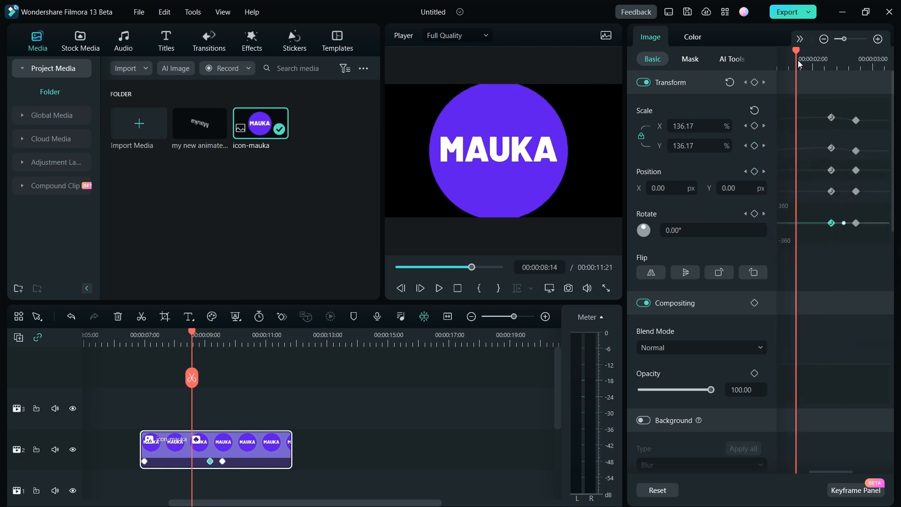
Step: Play back the clip from its beginning to check the new keyframe interpolation
left_click_drag(798, 64, 779, 64)
left_click(439, 288)
left_click(439, 289)
Step: Examine the interpolation options of the Transform keyframe at 00:00:09:14 and replay the animation from 00:00:07:00
left_click(223, 461)
right_click(753, 82)
left_click(791, 197)
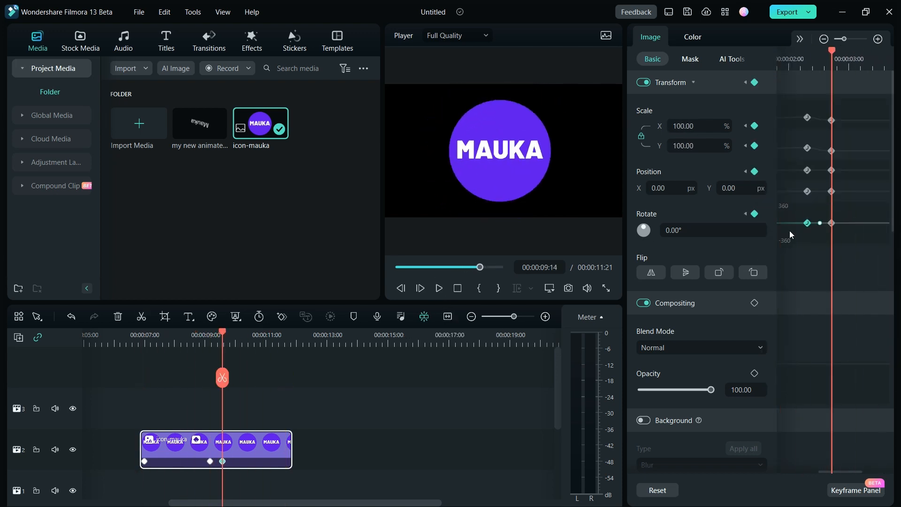
right_click(752, 84)
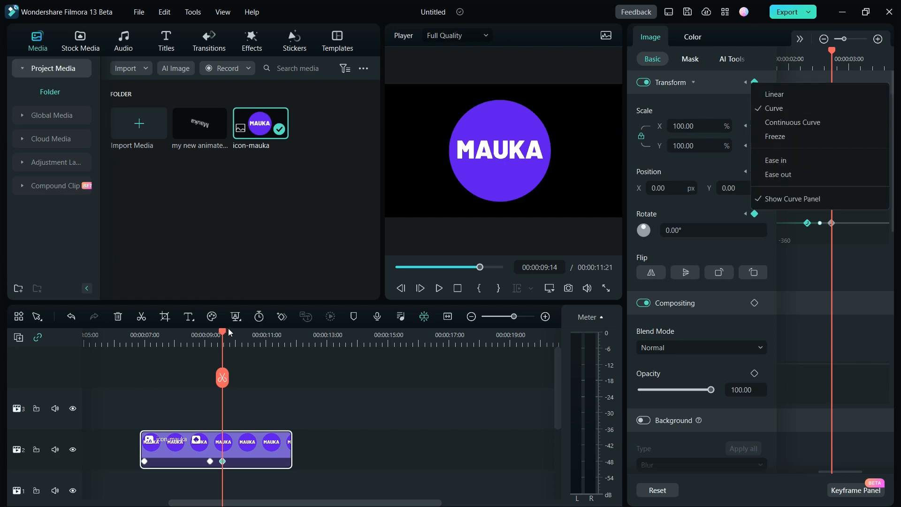
left_click(143, 335)
left_click(438, 288)
Step: Add keyframes for both Transform and Compositing to the clip at 00:00:10:06 and 00:00:10:20
left_click(242, 336)
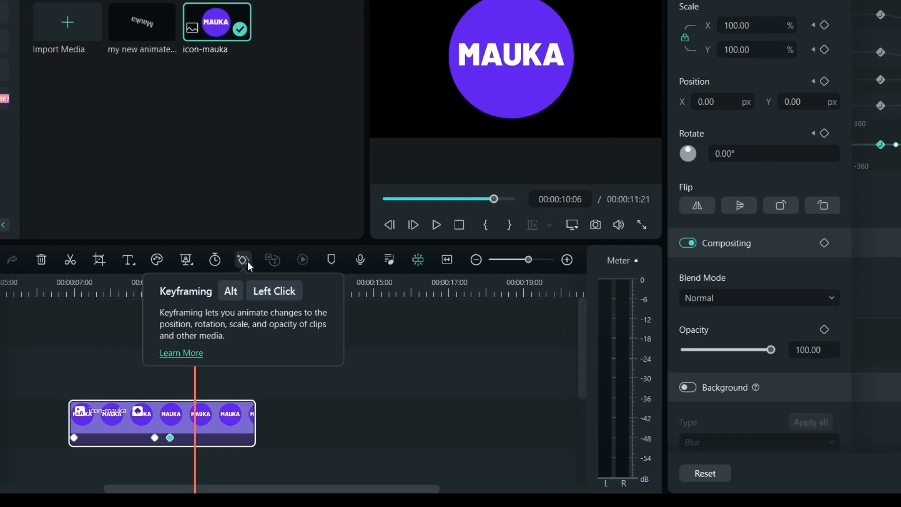
left_click(247, 261)
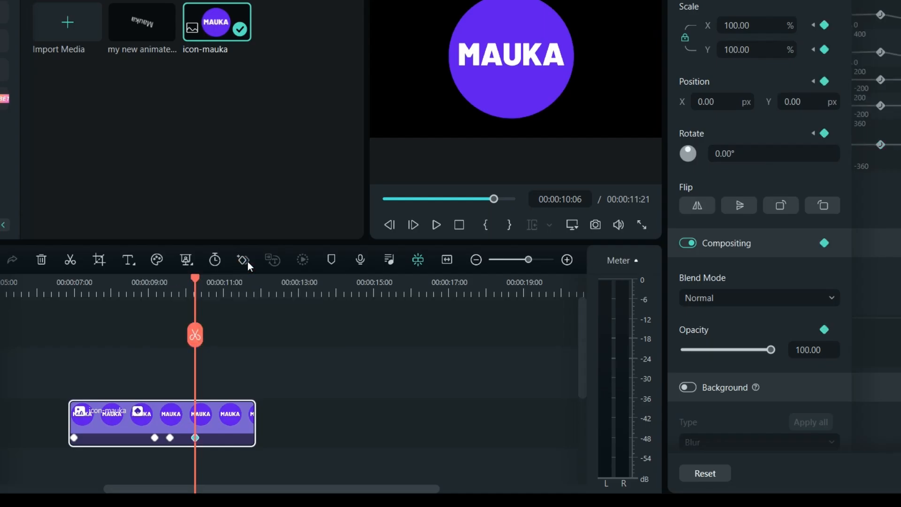
left_click(216, 279)
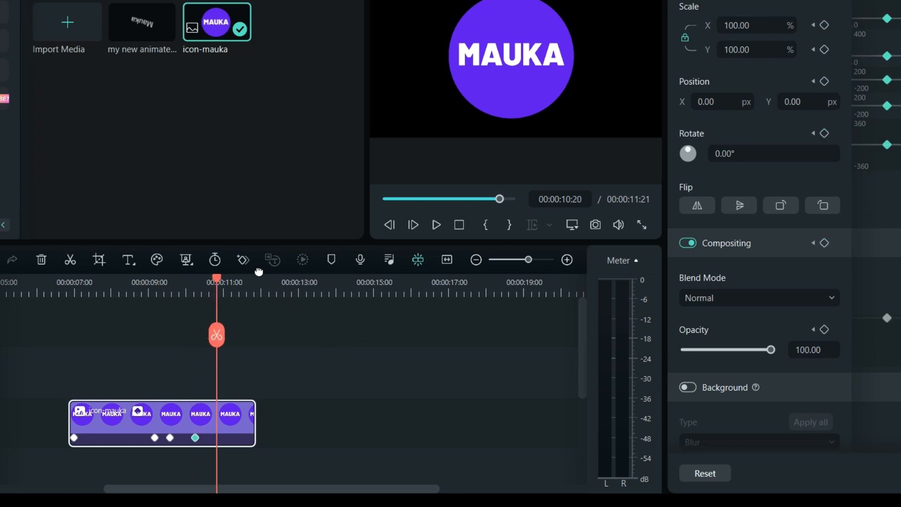
left_click(244, 261)
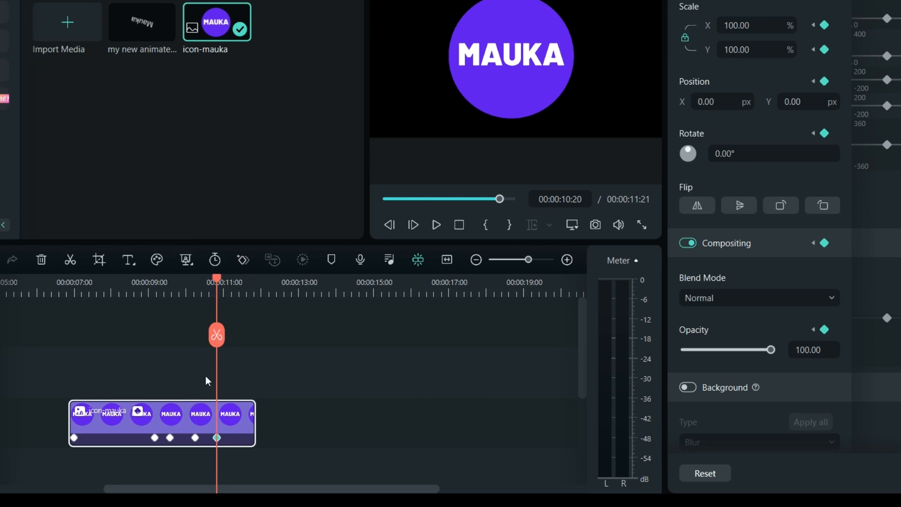
Step: Examine the delete, copy and select-all options of the keyframes at 00:00:10:06, 00:00:09:14 and 00:00:10:20
left_click(195, 437)
right_click(196, 436)
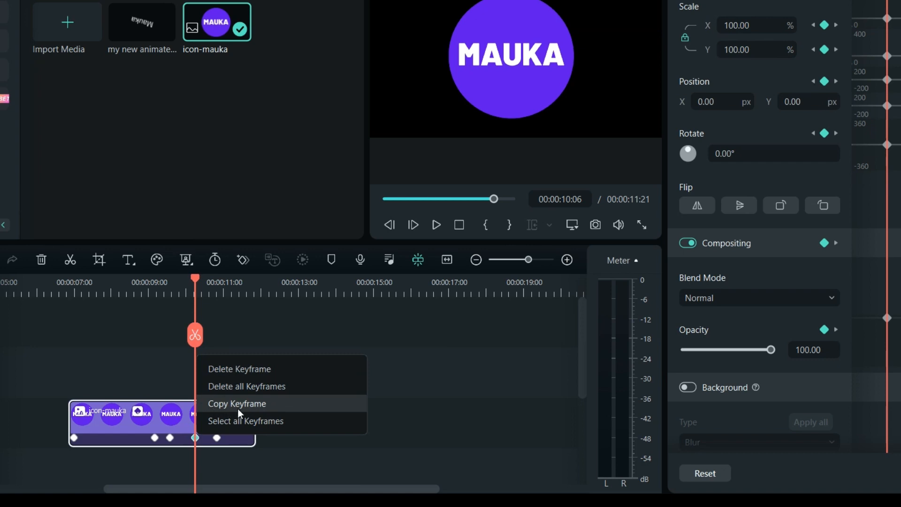
left_click(171, 438)
right_click(170, 438)
left_click(206, 424)
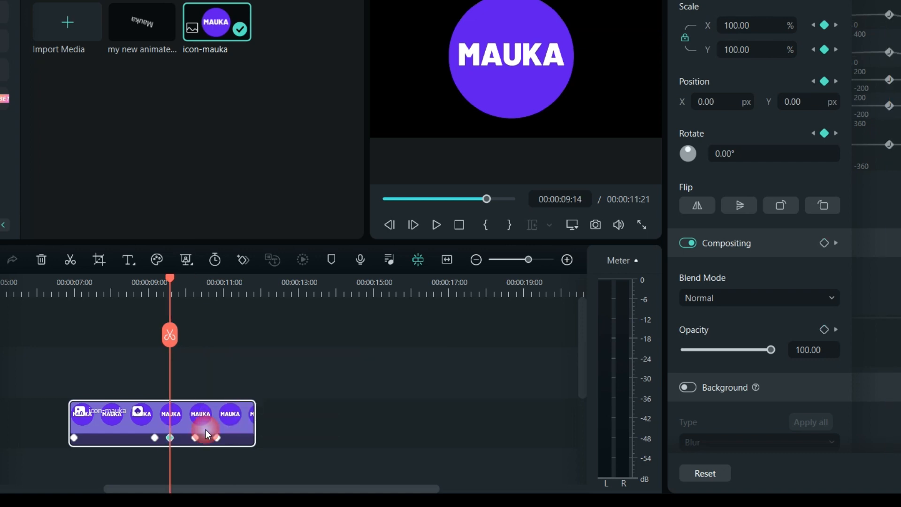
left_click(217, 438)
right_click(217, 438)
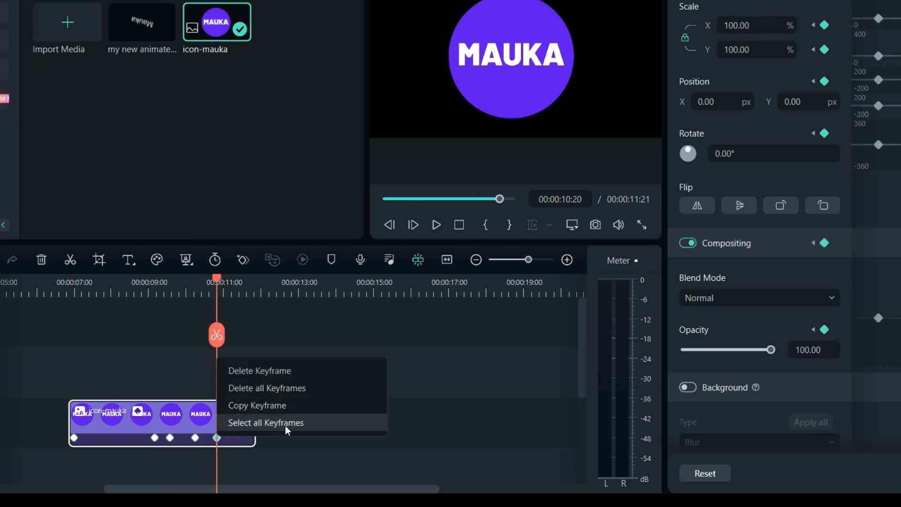
left_click(196, 421)
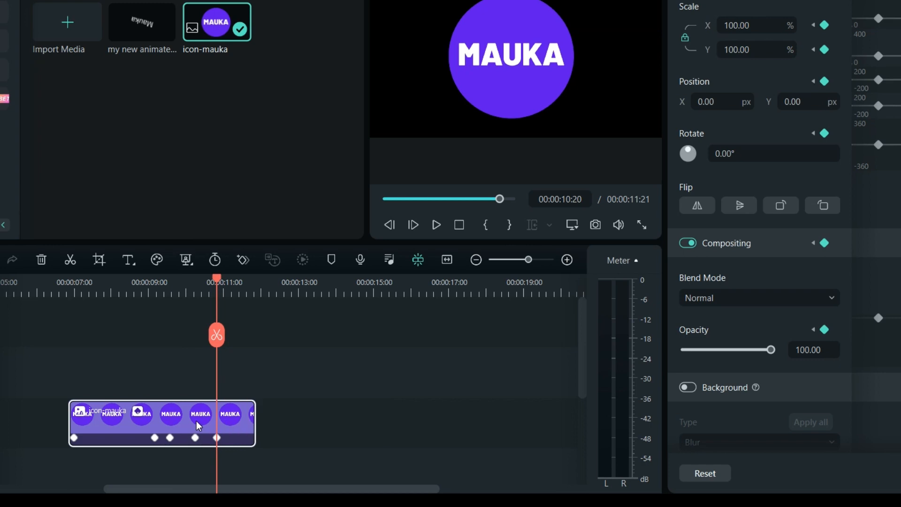
Step: Place a second icon-mauka clip on video track 2 from about 00:00:13:13 and set the playhead to 00:00:14:03
left_click(285, 427)
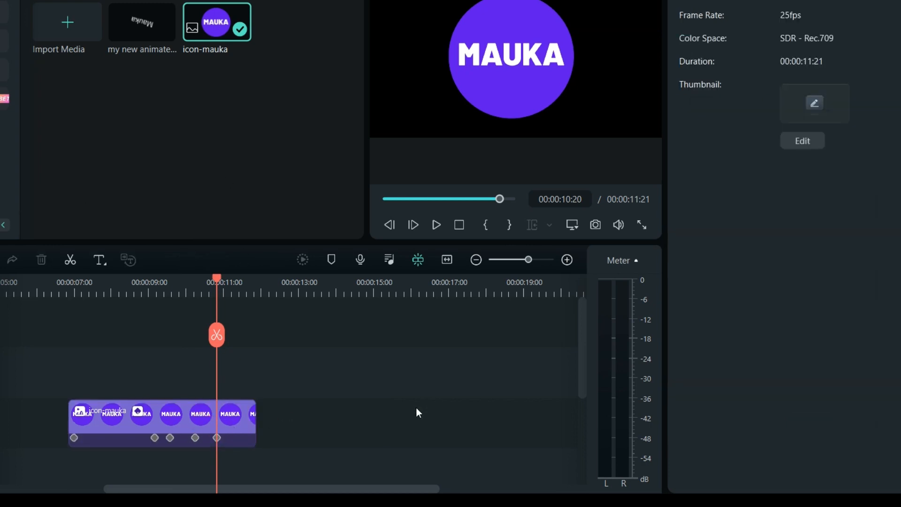
left_click_drag(233, 23, 352, 427)
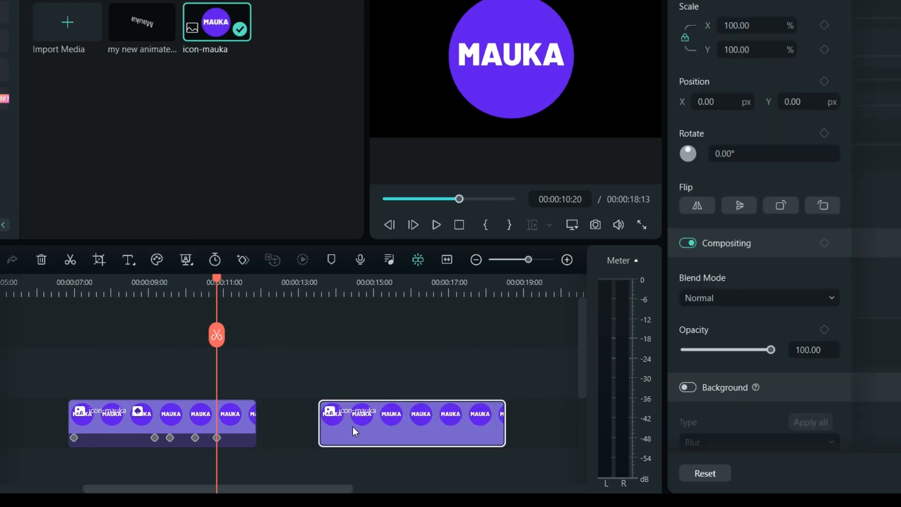
left_click(341, 291)
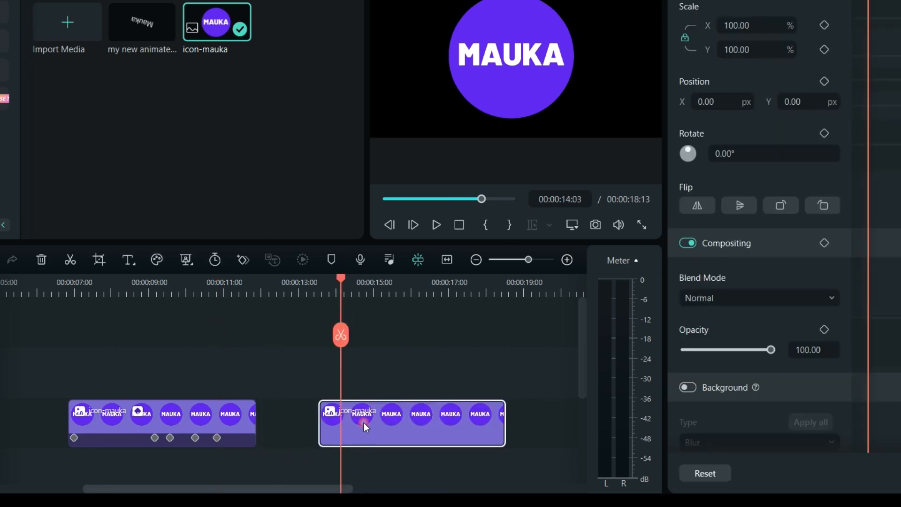
Step: Select and copy all keyframes of the first icon-mauka clip on video track 2
right_click(217, 437)
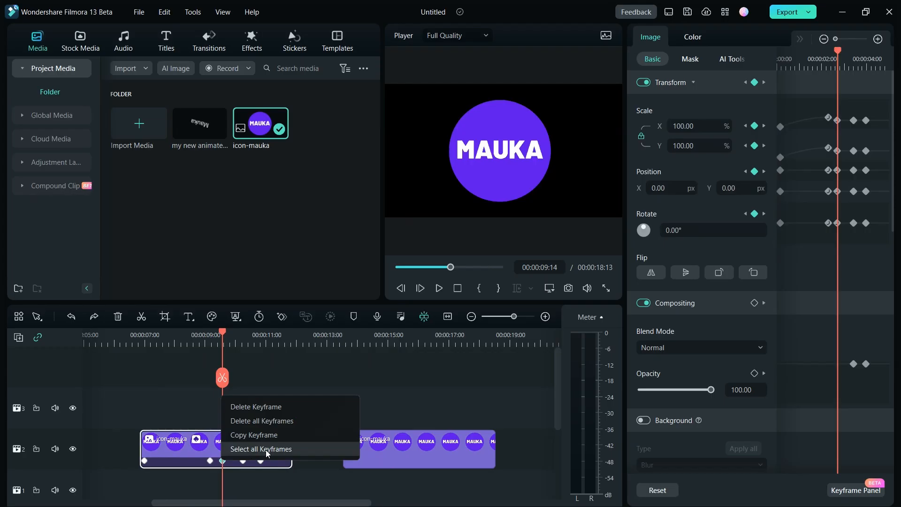
left_click(230, 426)
right_click(260, 458)
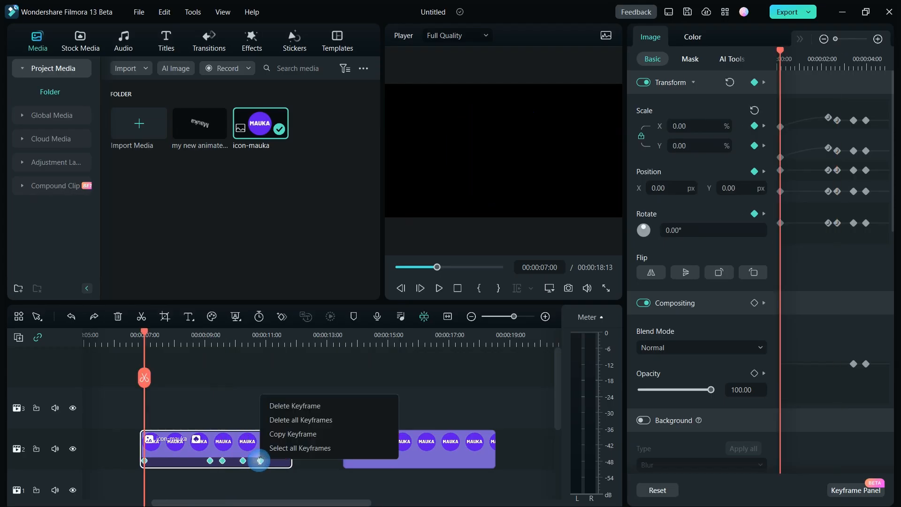
Step: Paste the copied keyframes onto the second icon-mauka clip and scrub its animation from 00:00:13:15 to 00:00:14:08
left_click(418, 462)
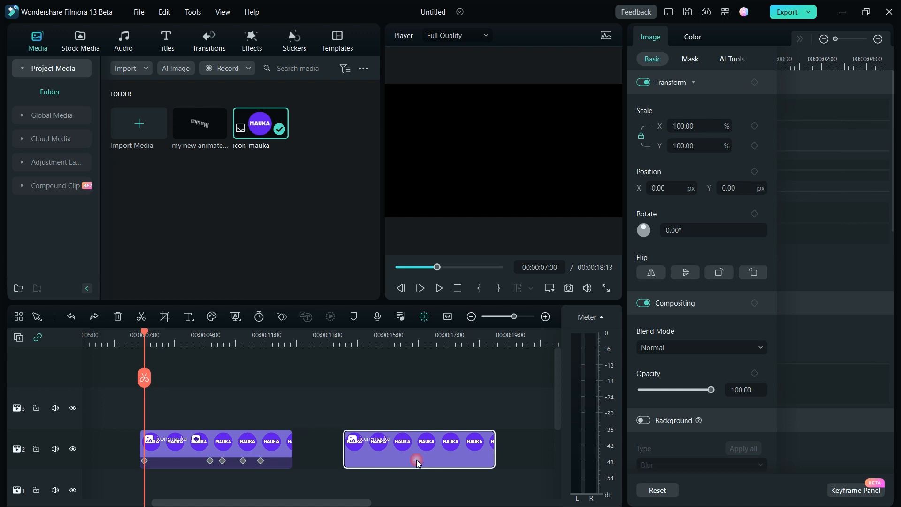
right_click(417, 460)
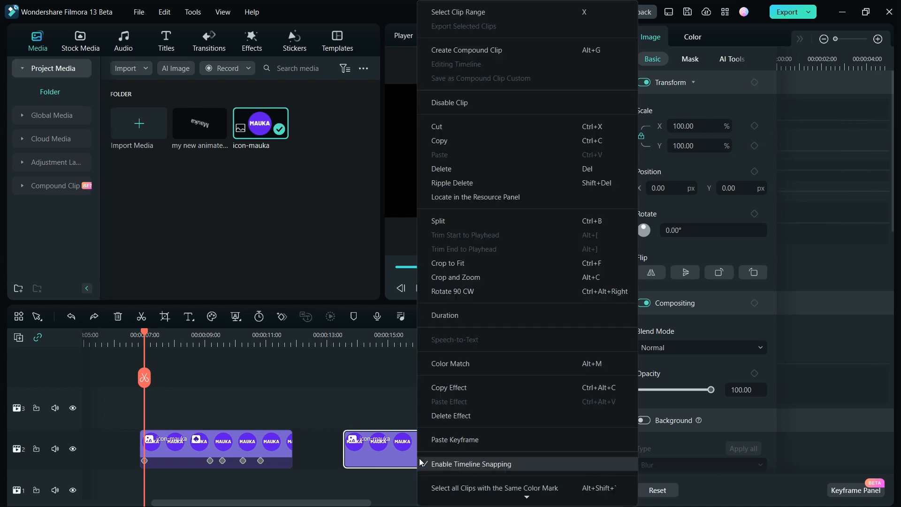
left_click(457, 438)
left_click(346, 342)
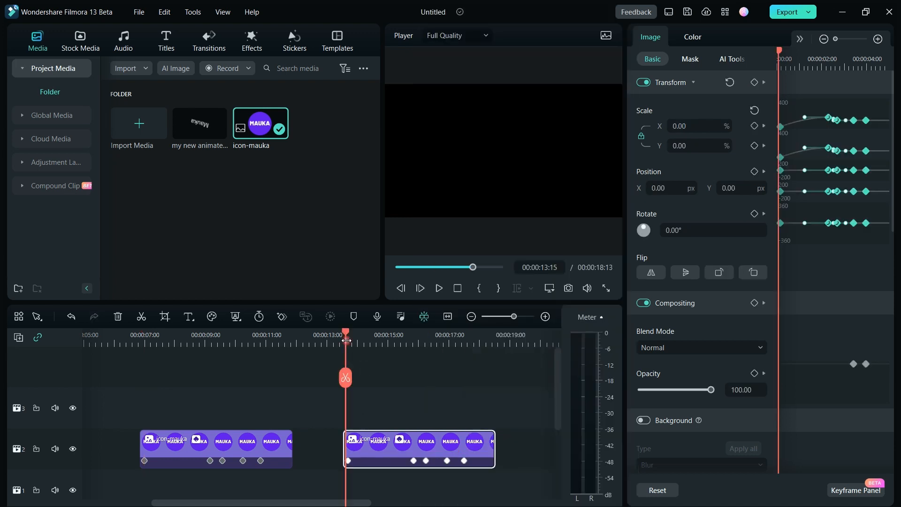
left_click_drag(351, 334, 369, 427)
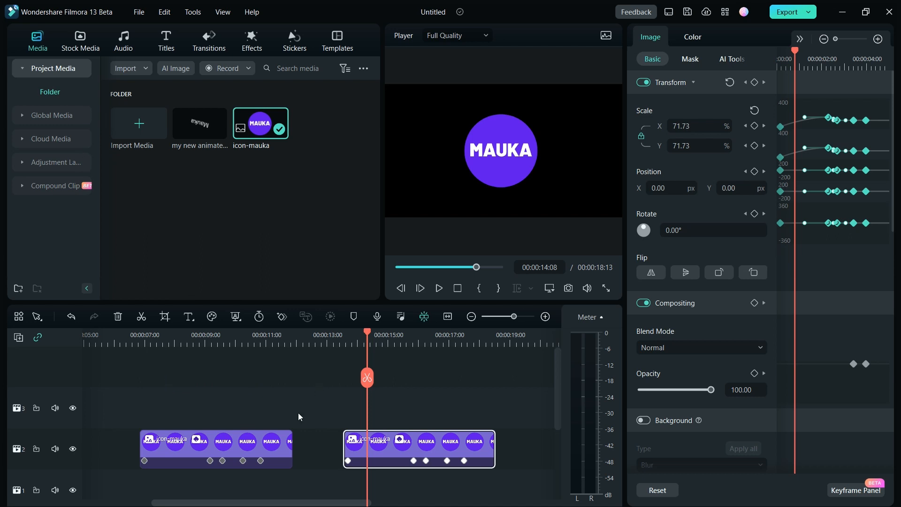
Step: Place stock clips on video track 1: Sample Color Solid 07 beneath the first icon-mauka clip and White beneath the second
scroll(242, 393, "down", 3)
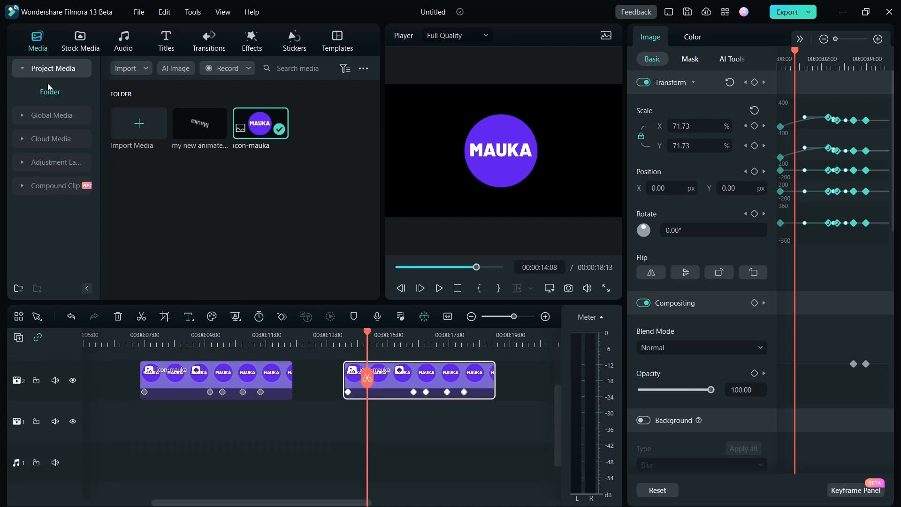
left_click(73, 47)
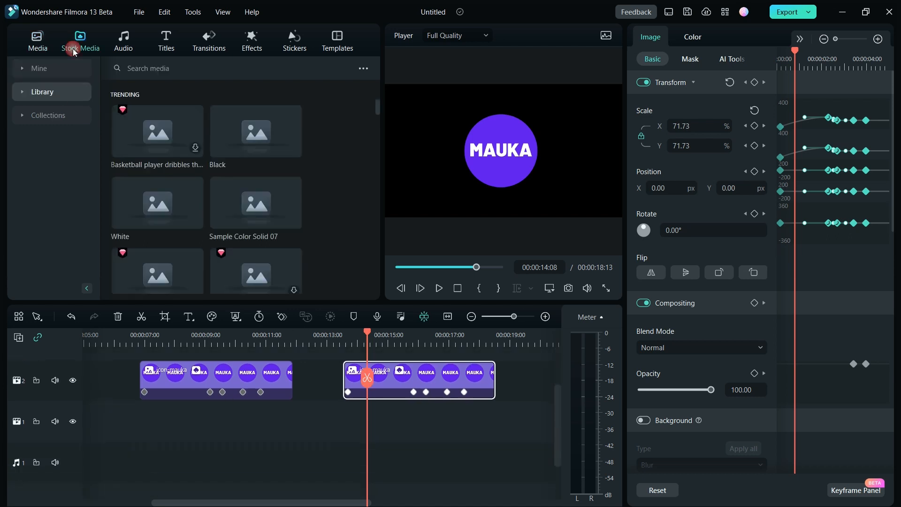
left_click_drag(244, 217, 152, 402)
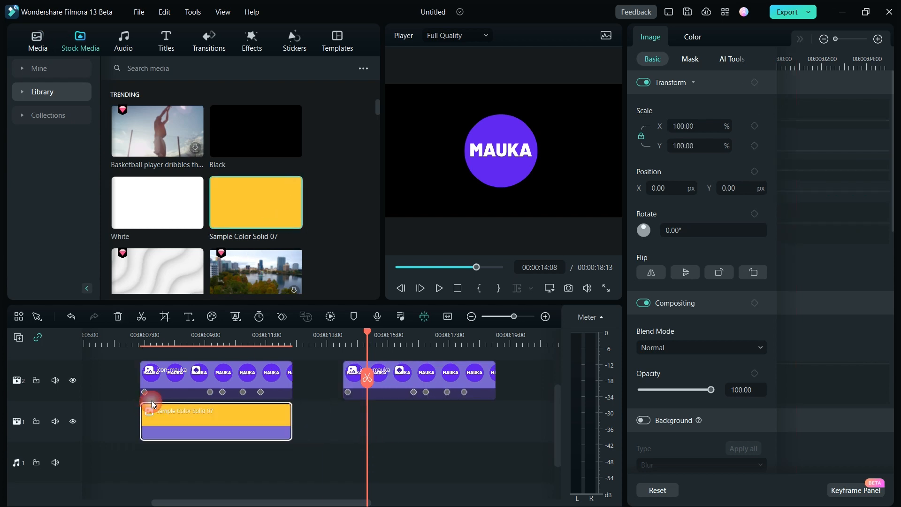
left_click(205, 339)
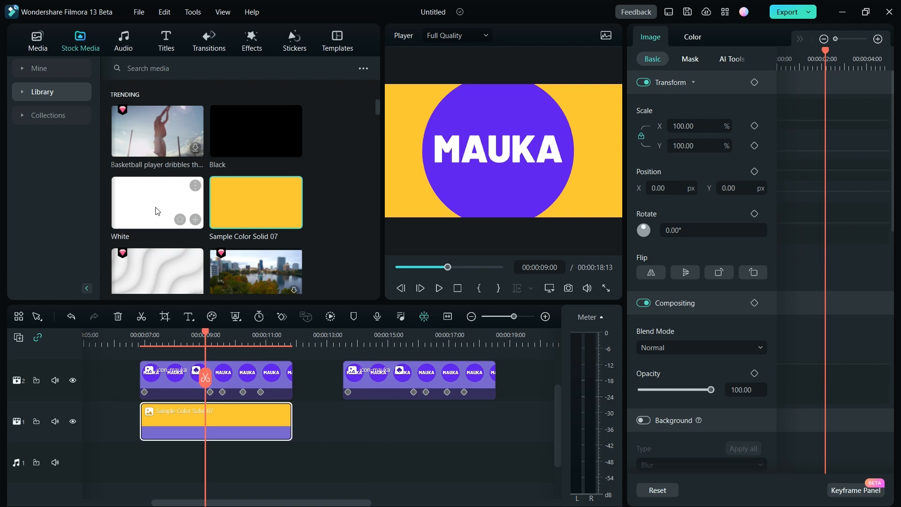
left_click_drag(157, 216, 347, 425)
Step: Play back the first icon animation from 00:00:06:21 and the second one from 00:00:13:14 to compare them
left_click_drag(208, 335, 140, 346)
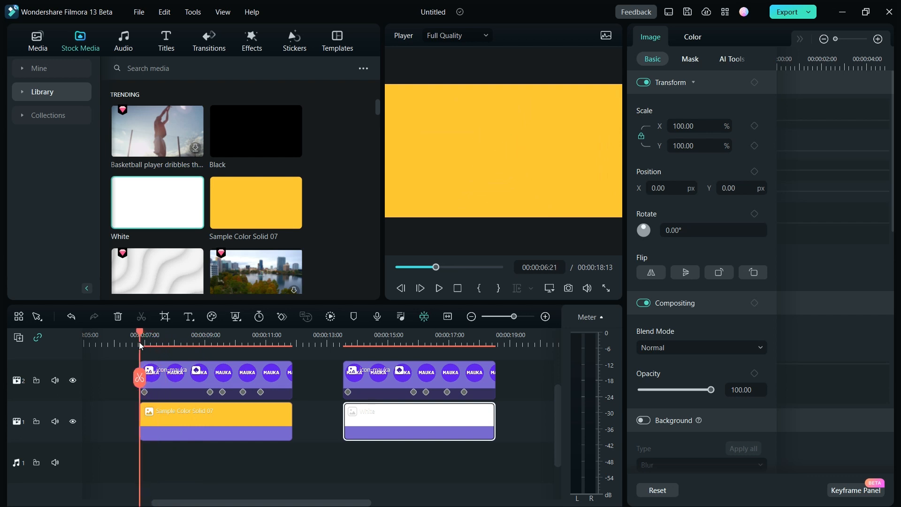
left_click(441, 289)
left_click(353, 342)
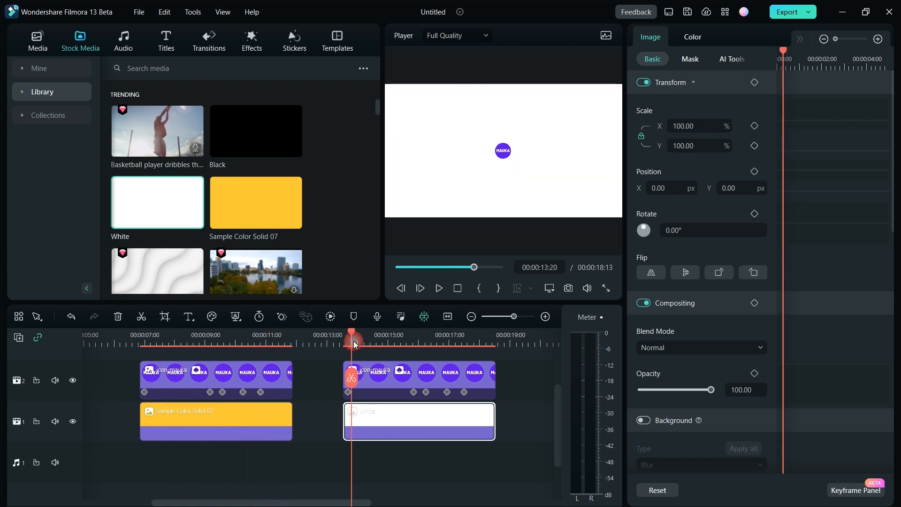
left_click(345, 338)
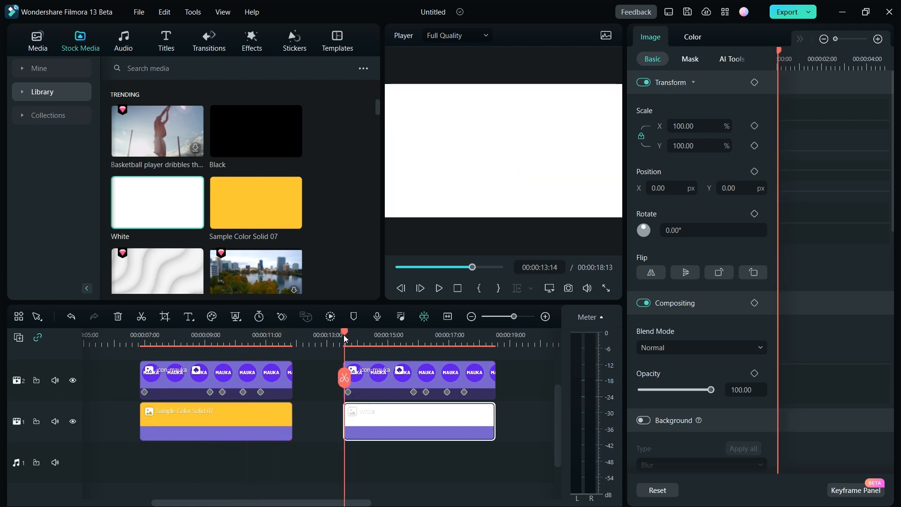
left_click(438, 288)
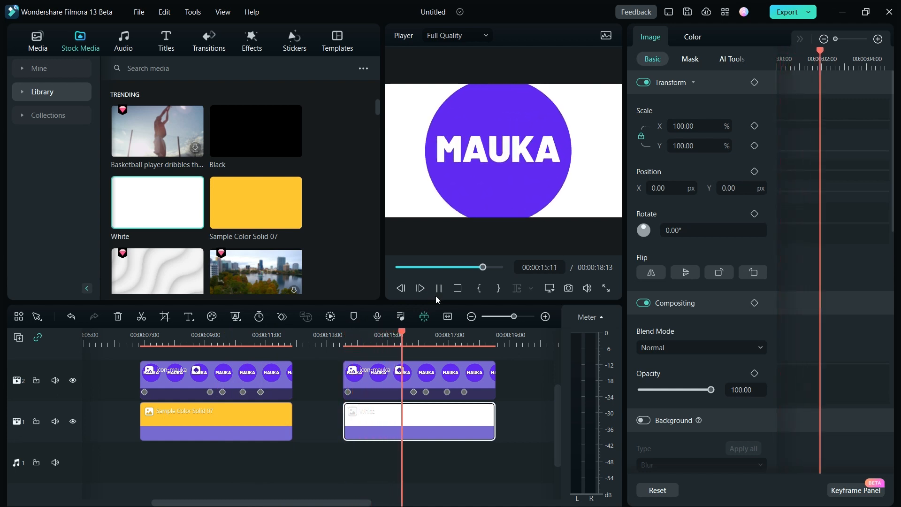
left_click(438, 291)
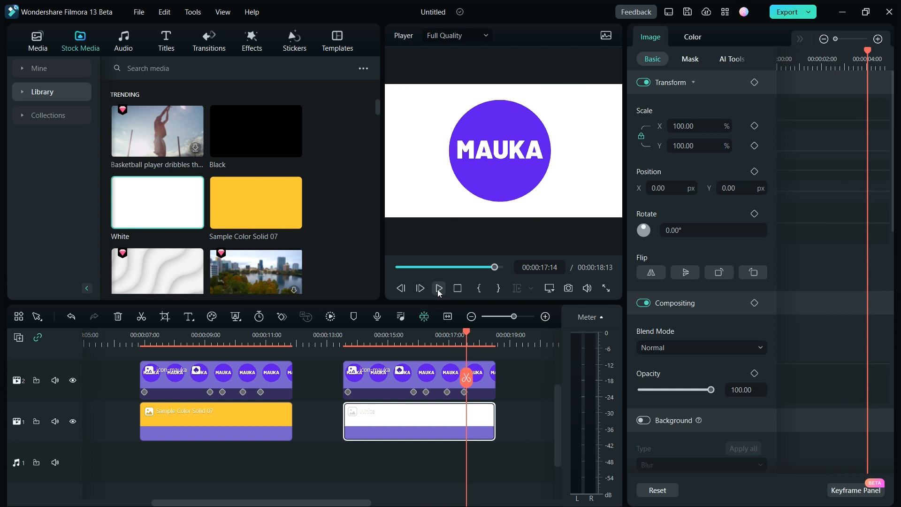